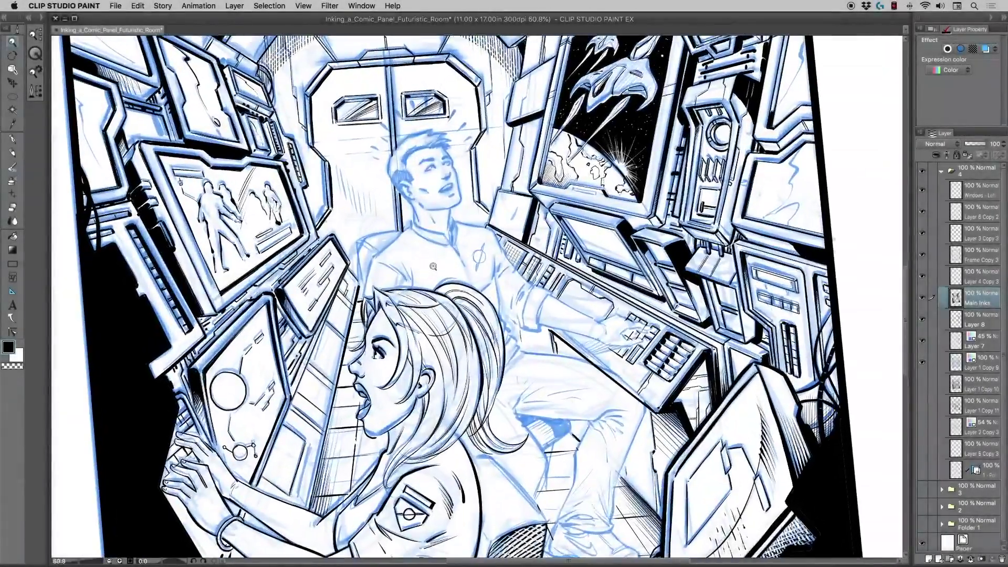
Add a new layer directly above the Main Inks layer for inking the seated man
left_click_drag(433, 267, 431, 266)
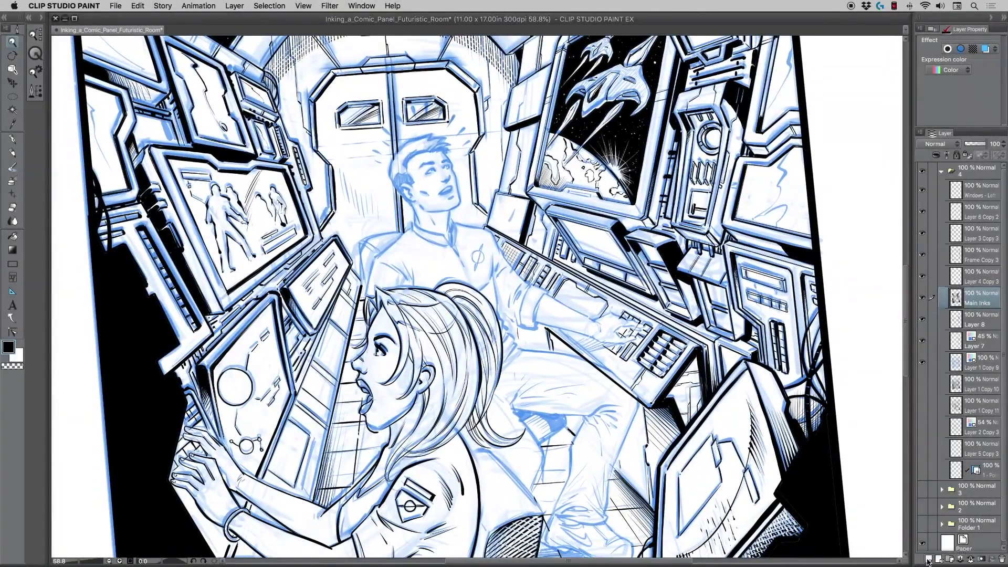
left_click(928, 561)
left_click(12, 138)
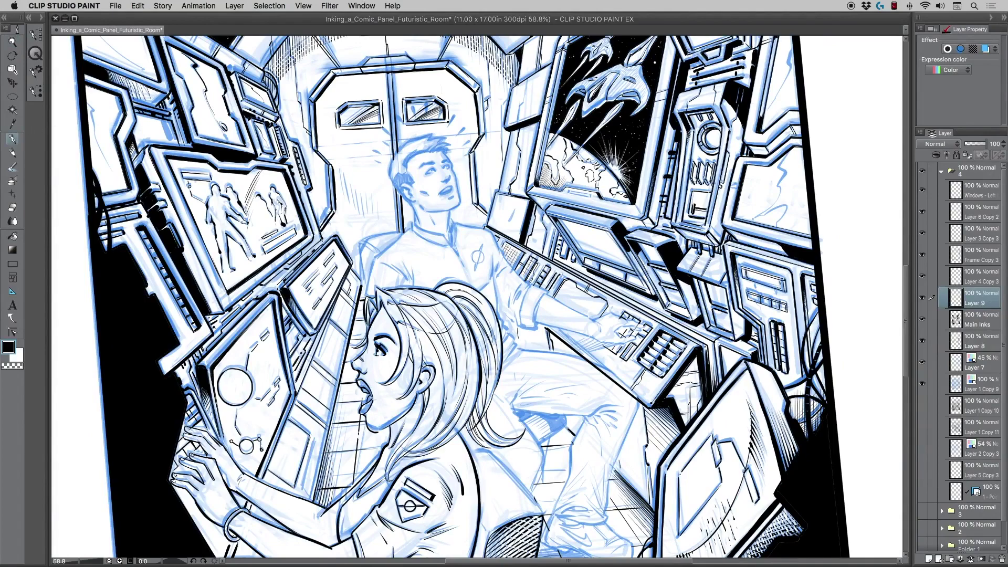
key("slash")
left_click(394, 219)
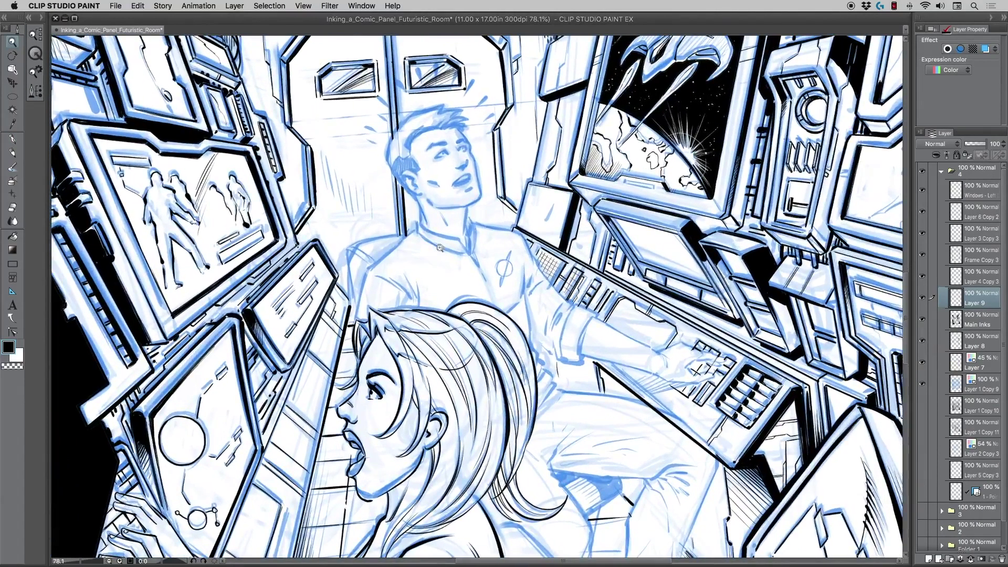
Ink the seated man's shoulder line, outer sleeve and underarm folds above the woman's hair
left_click(13, 138)
left_click_drag(414, 231, 379, 259)
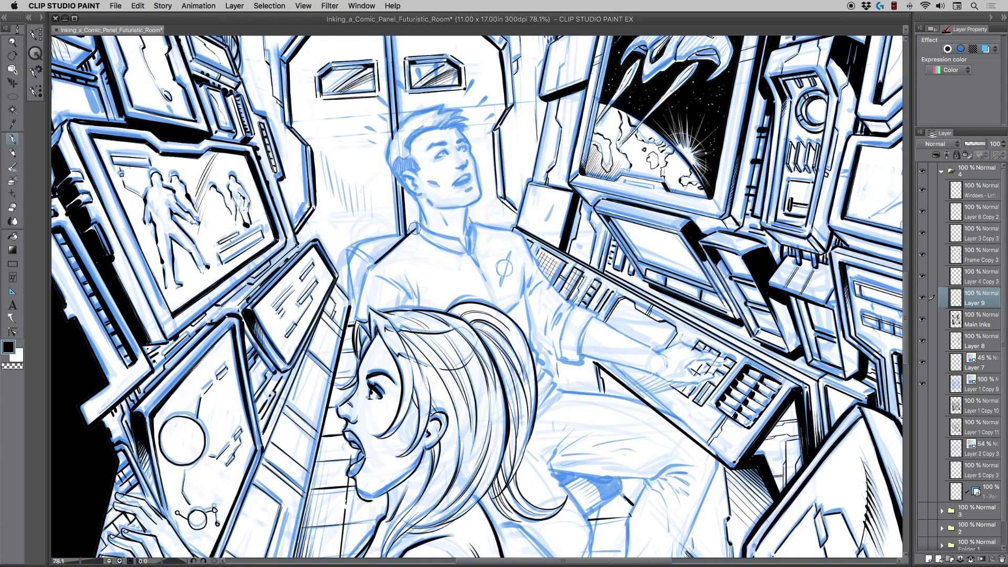
left_click_drag(415, 229, 375, 263)
mouse_move(365, 279)
left_mouse_down()
mouse_move(399, 292)
mouse_move(391, 278)
mouse_move(414, 298)
mouse_move(404, 275)
mouse_move(424, 307)
left_mouse_up()
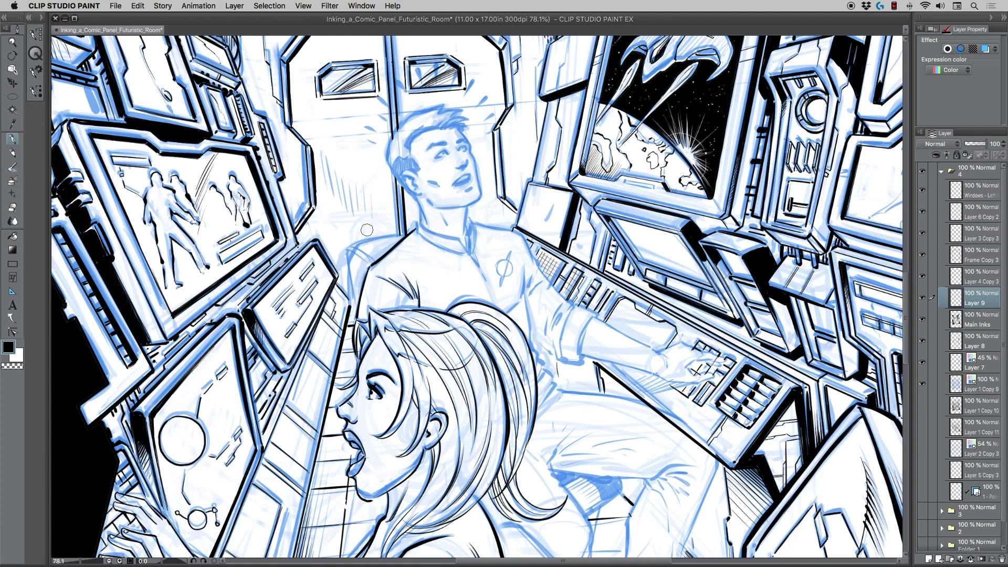
left_click_drag(361, 248, 325, 228)
Ink the man's other shoulder and the upper sleeve with its folds beside the console in black
left_click_drag(335, 281, 465, 205)
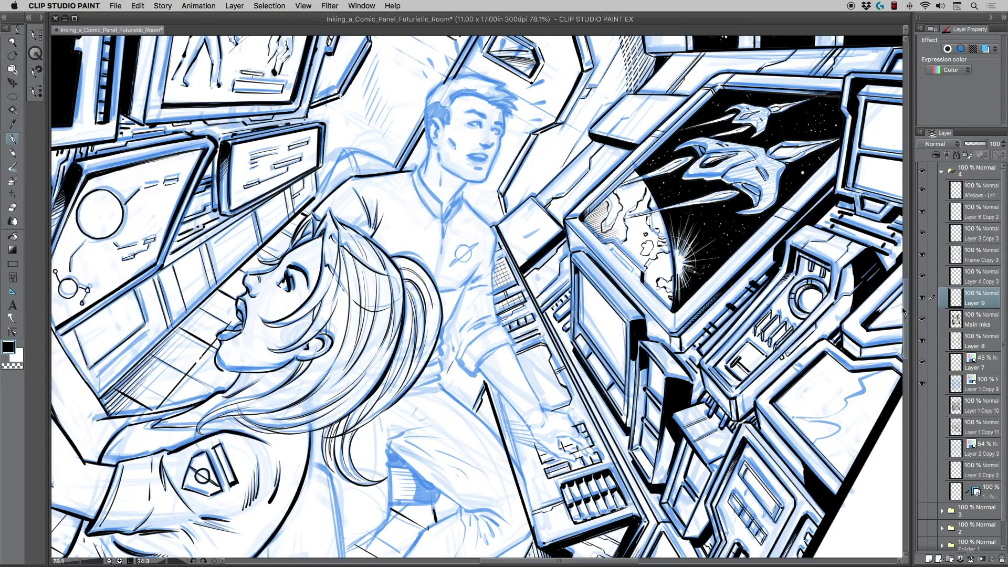
left_click_drag(463, 198, 482, 227)
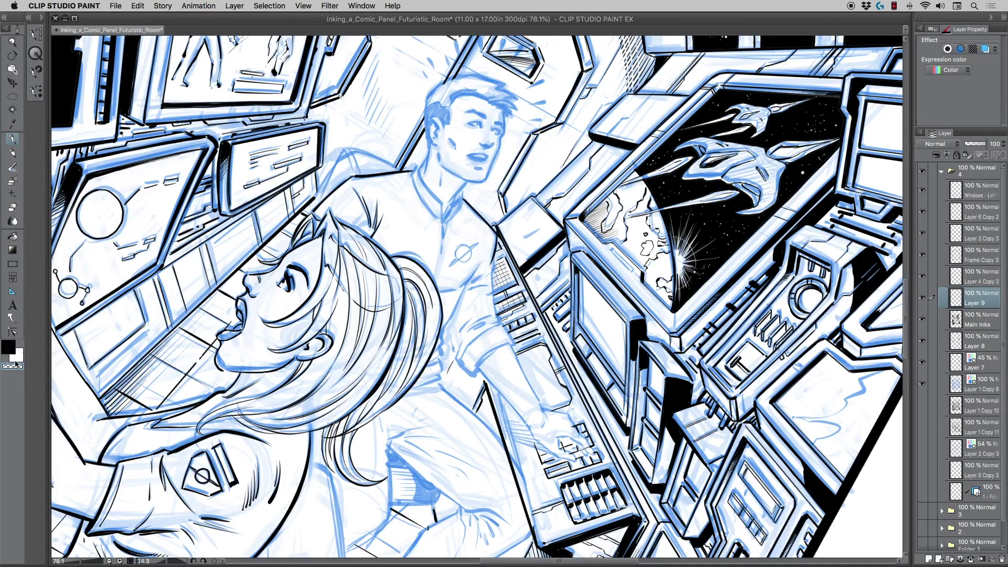
left_click(12, 42)
left_click(443, 223)
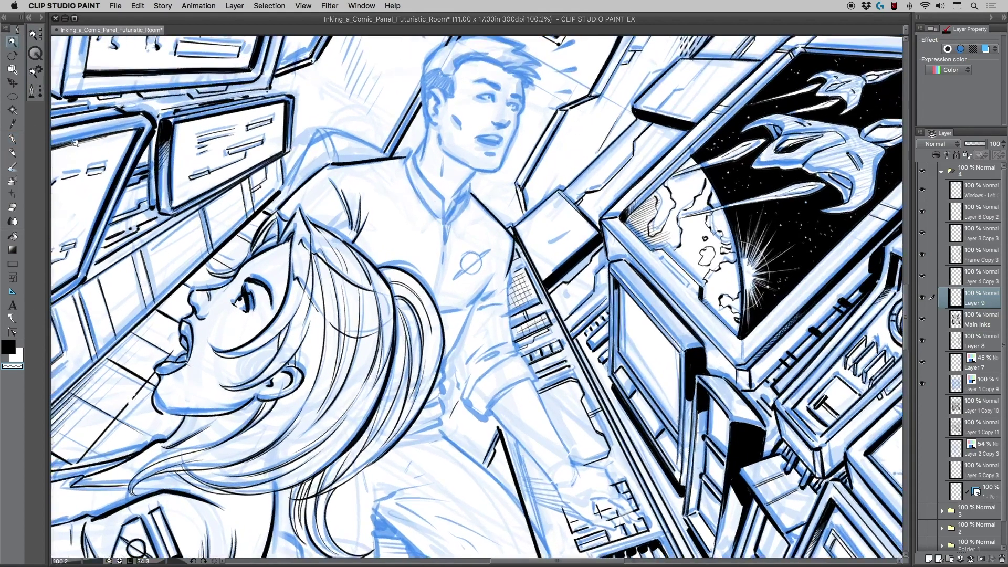
left_click(12, 139)
left_click(14, 345)
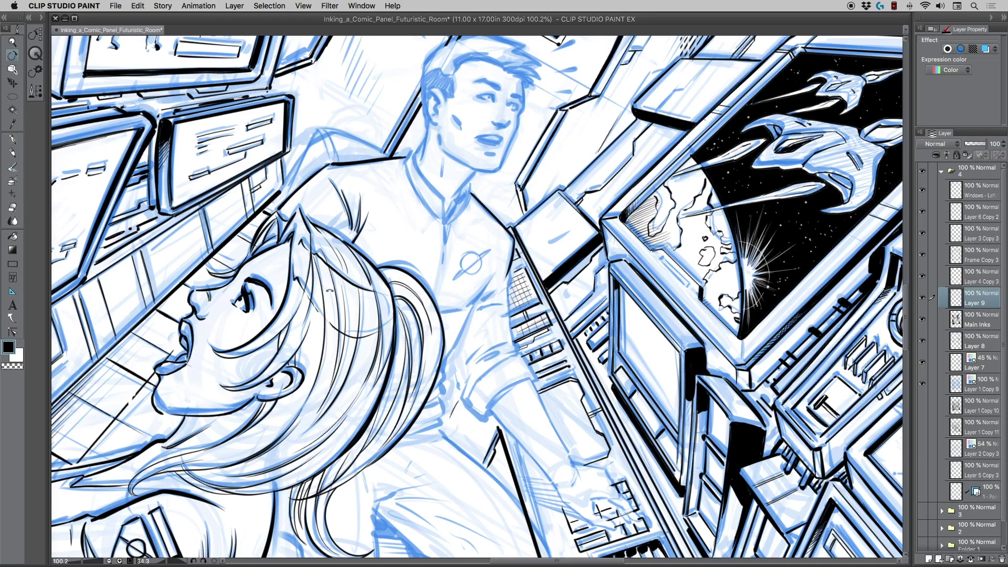
left_click_drag(332, 275, 389, 286)
mouse_move(496, 253)
left_mouse_down()
mouse_move(533, 333)
mouse_move(491, 366)
left_mouse_up()
left_click_drag(500, 296, 479, 315)
key("super+z")
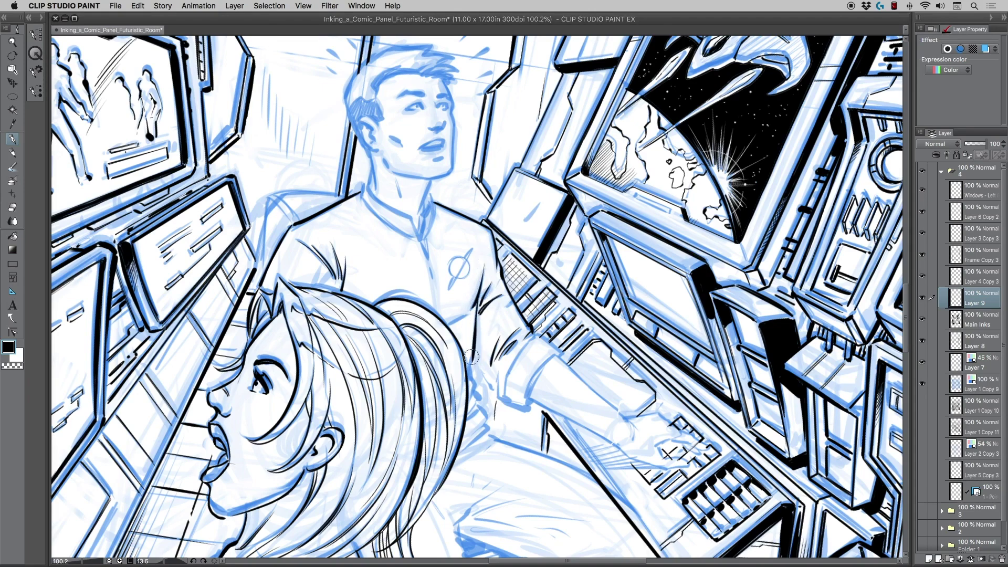
Ink the side of the man's shirt and its bunched waist folds next to the woman's ponytail
left_click_drag(430, 330, 425, 281)
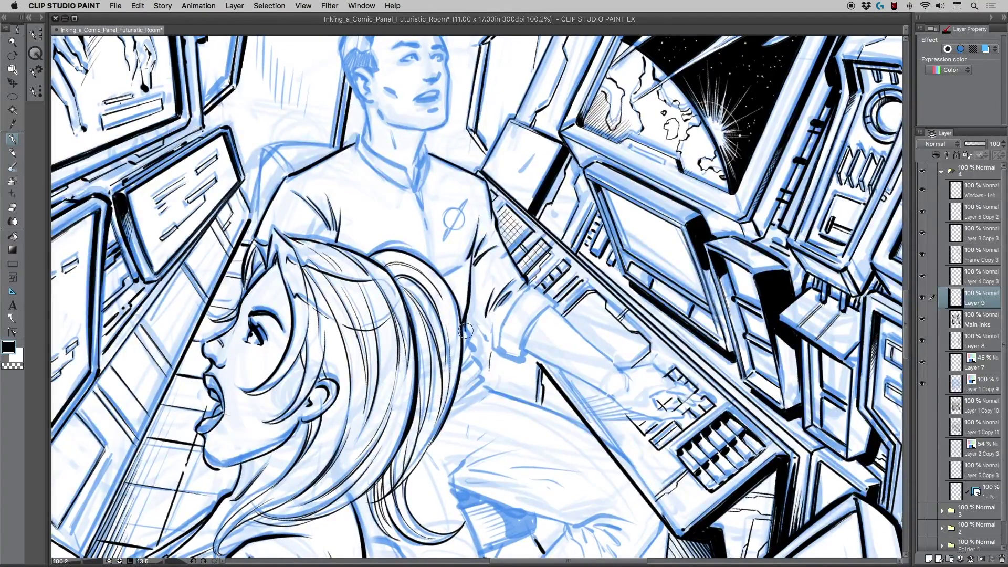
mouse_move(465, 331)
left_mouse_down()
mouse_move(456, 370)
mouse_move(470, 352)
mouse_move(479, 366)
mouse_move(465, 384)
mouse_move(479, 368)
mouse_move(458, 391)
mouse_move(479, 369)
mouse_move(457, 397)
left_mouse_up()
left_click_drag(452, 345, 441, 356)
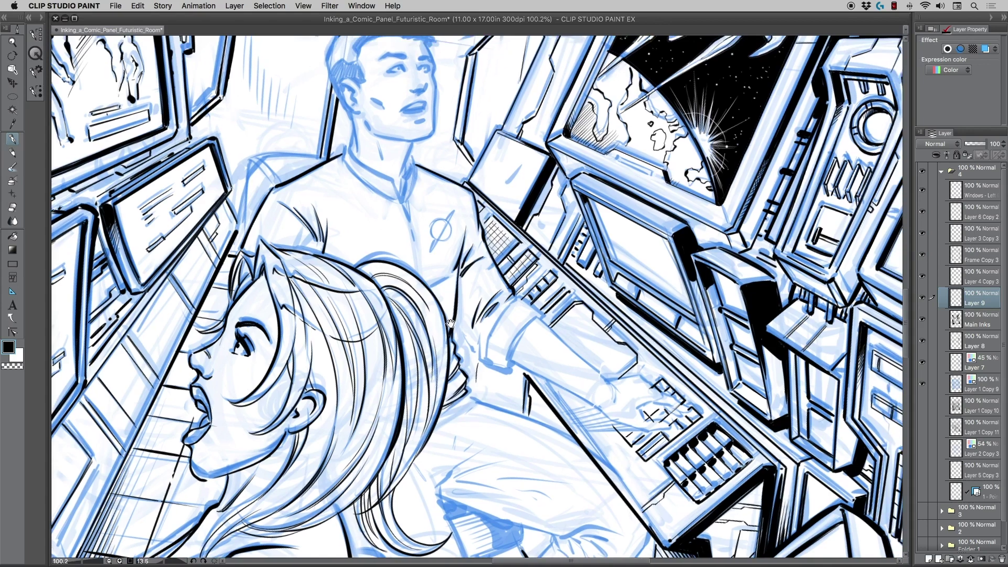
left_click_drag(439, 313, 420, 347)
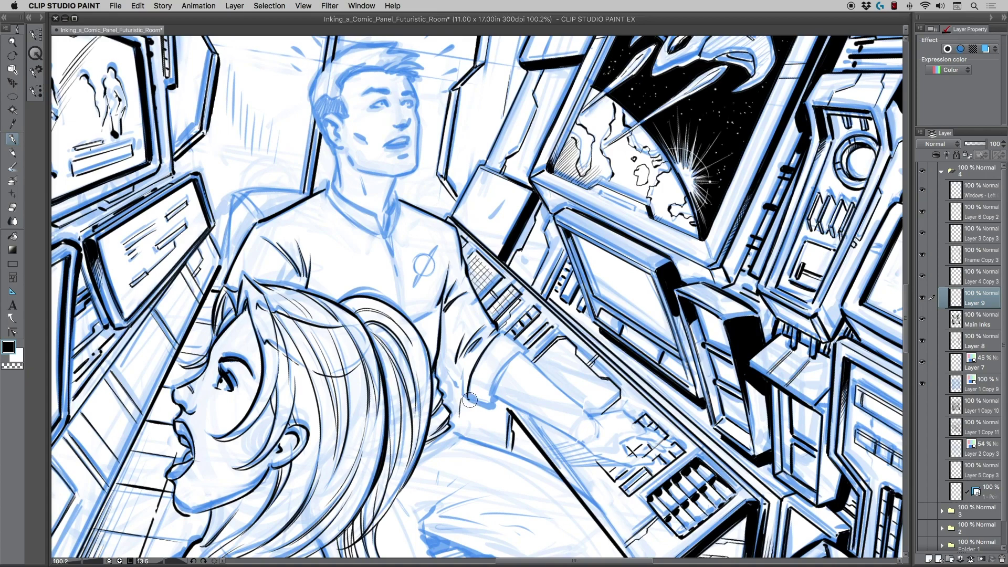
Ink the rolled-up cuff of the man's outstretched sleeve, undoing the first stroke and redrawing both cuff edges
left_click_drag(468, 395, 495, 407)
key("super+z")
key("r")
left_click_drag(406, 314, 415, 234)
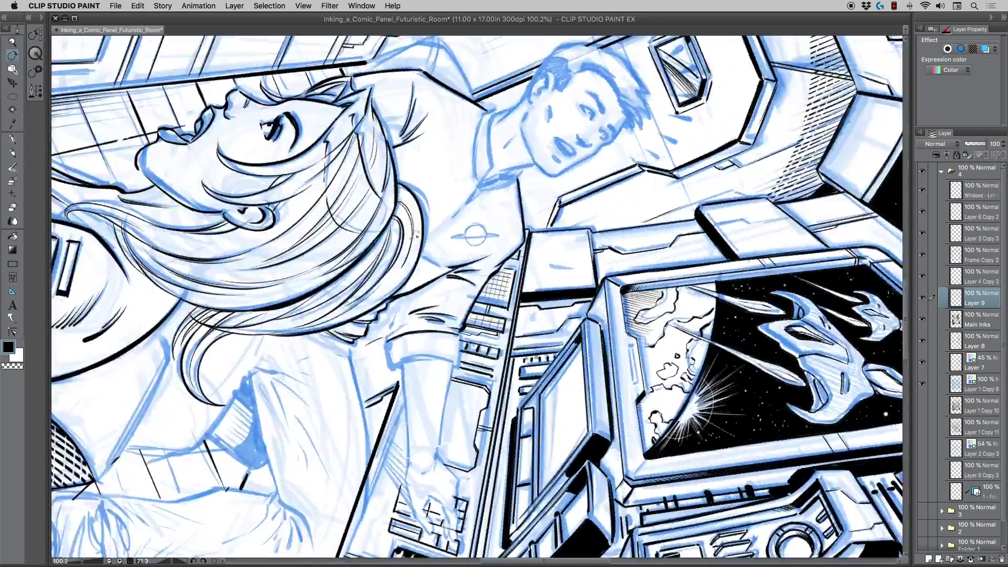
key("p")
mouse_move(388, 342)
left_mouse_down()
mouse_move(391, 366)
mouse_move(388, 344)
left_mouse_up()
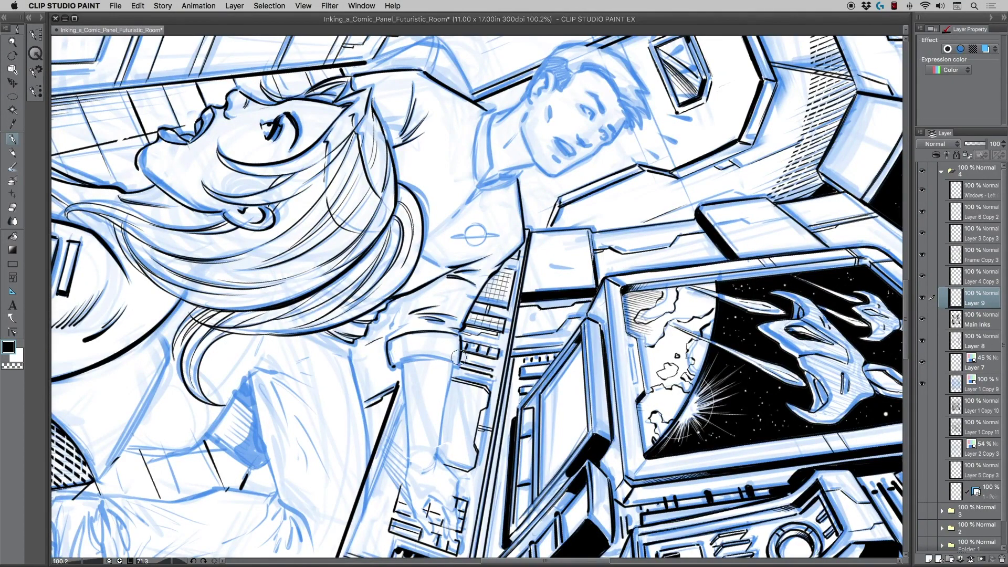
left_click_drag(461, 334, 458, 367)
key("r")
left_click_drag(373, 393, 524, 391)
key("p")
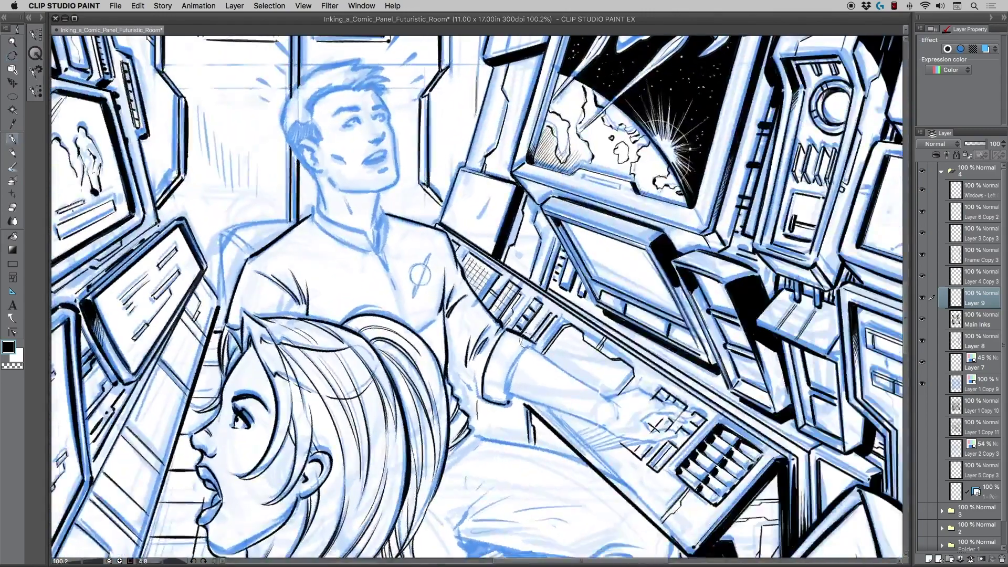
left_click_drag(527, 347, 508, 390)
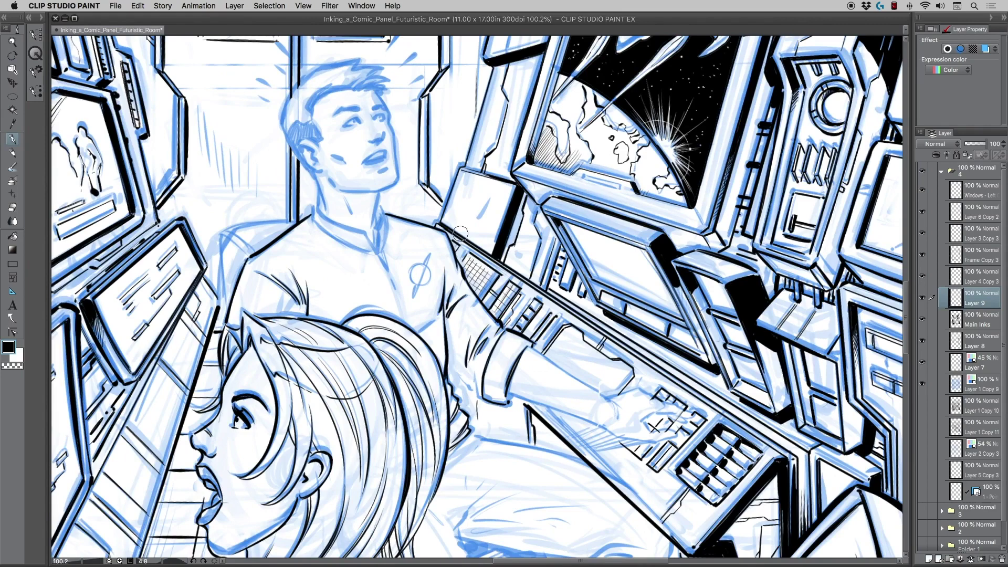
Crosshatch the shadow under the man's forearm on the console and clean up its edge with the transparent colour
mouse_move(448, 367)
left_mouse_down()
mouse_move(475, 395)
mouse_move(475, 376)
mouse_move(475, 392)
mouse_move(394, 337)
mouse_move(391, 288)
mouse_move(405, 354)
mouse_move(400, 311)
left_mouse_up()
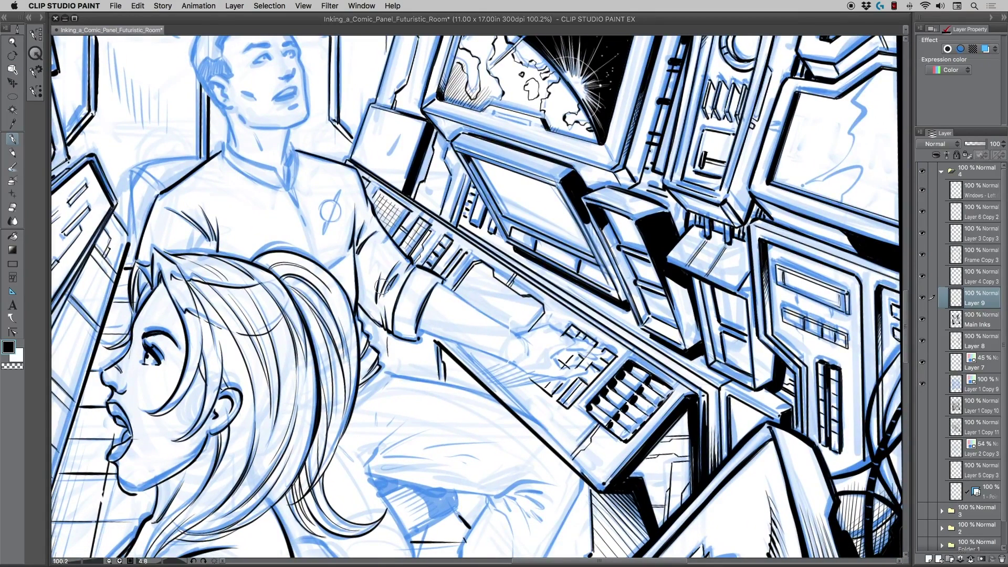
left_click_drag(402, 361, 393, 345)
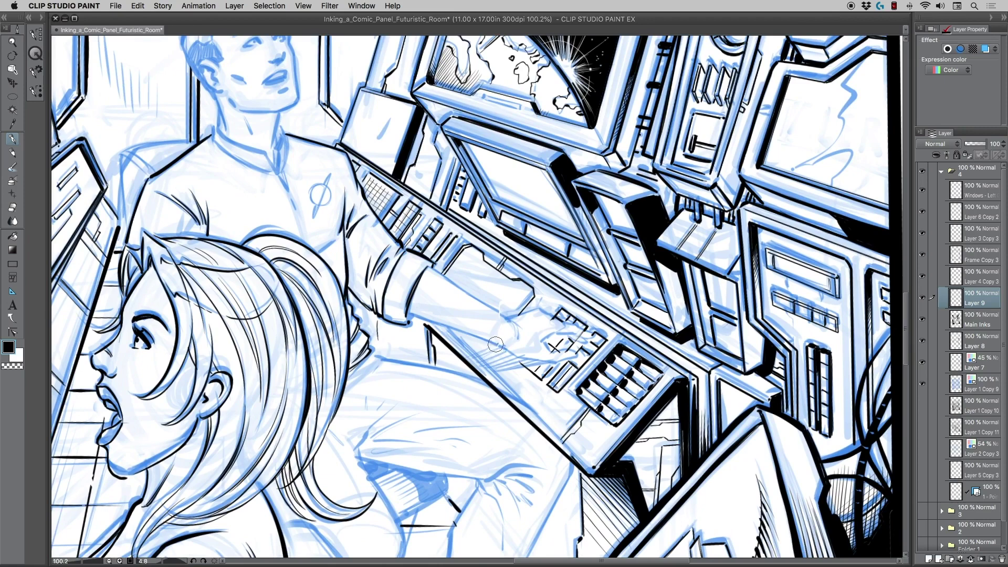
mouse_move(497, 345)
left_mouse_down()
mouse_move(469, 360)
mouse_move(503, 346)
left_mouse_up()
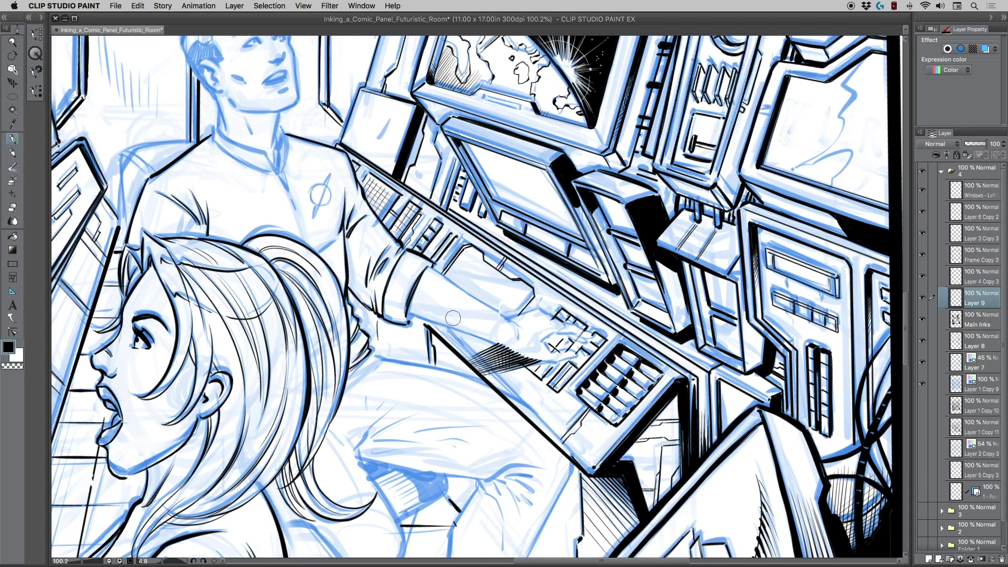
left_click(12, 366)
left_click_drag(502, 342, 524, 355)
Lower the new layer's opacity to 45% to compare its lines with the inks beneath, and restore it to 100%
left_click(975, 143)
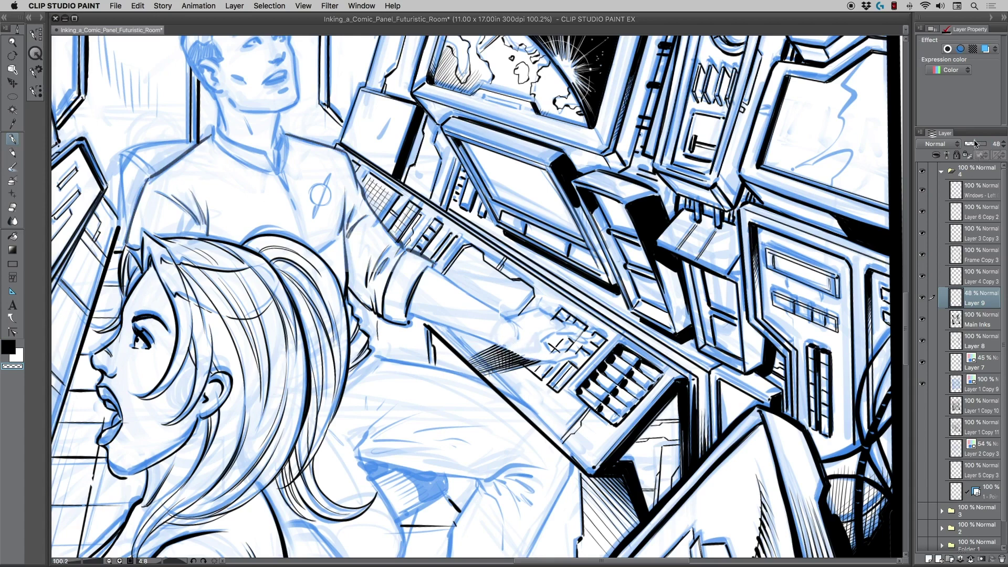
left_click(975, 143)
left_click(11, 44)
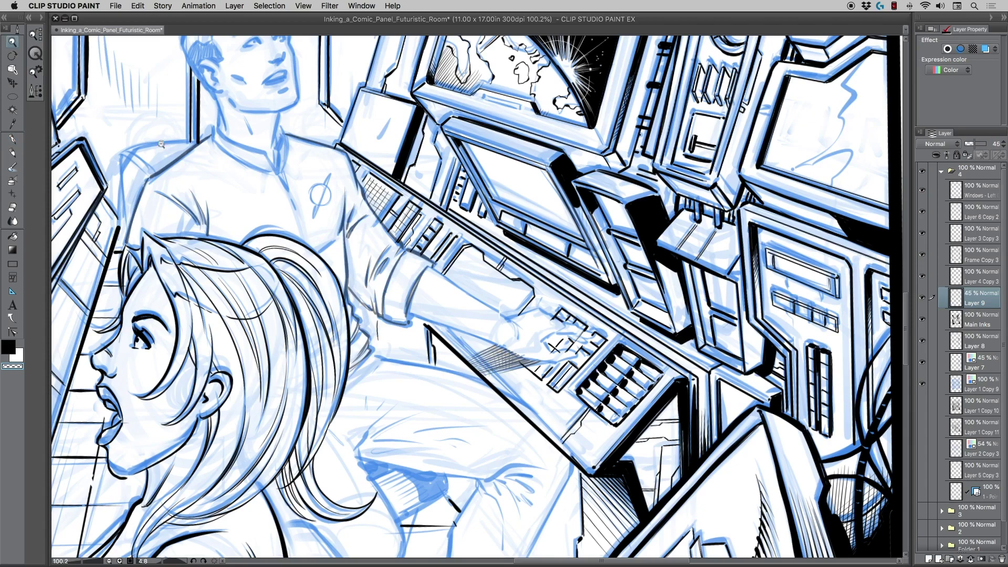
left_click(512, 389)
left_click(12, 139)
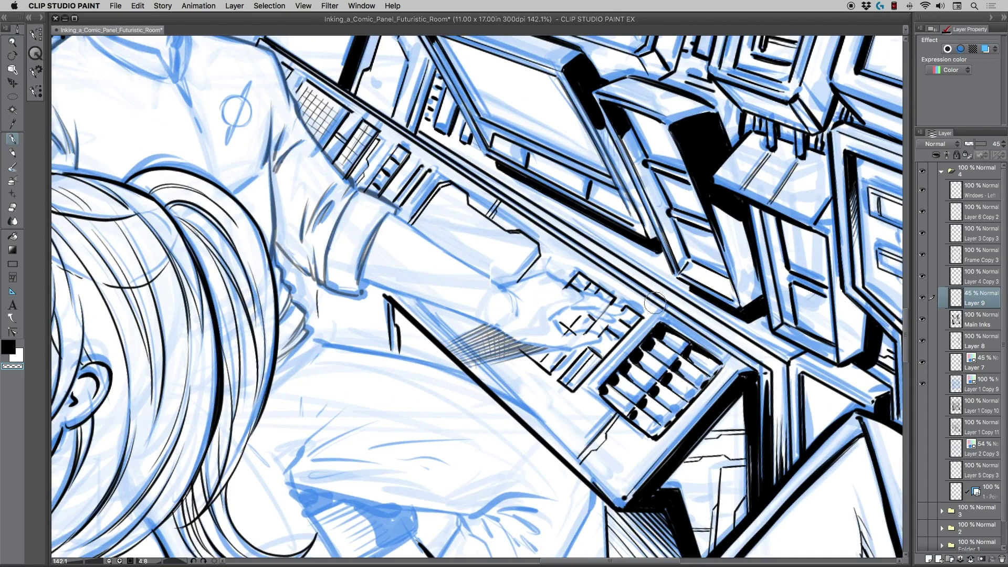
left_click_drag(974, 145, 993, 147)
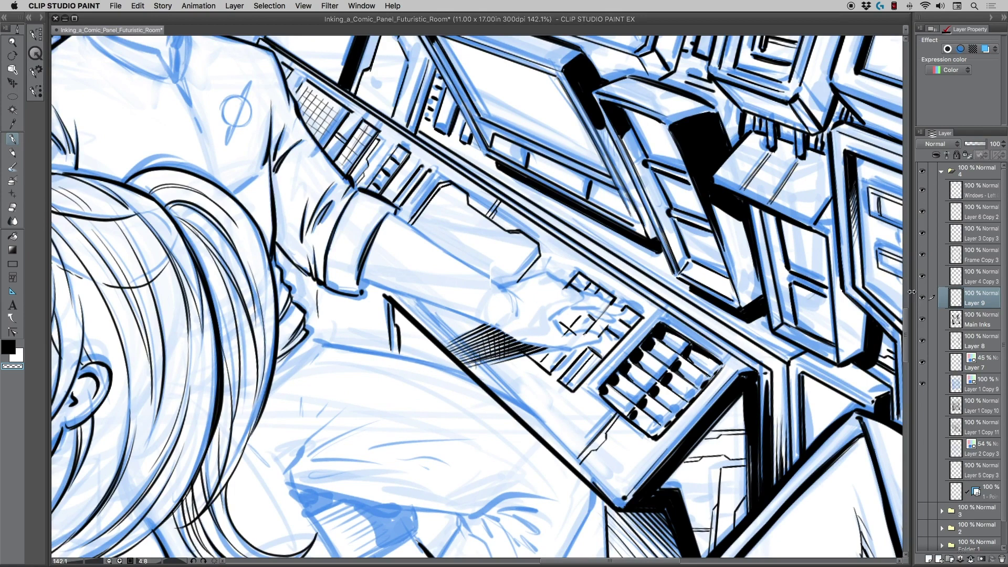
Try merging the new layer down into Main Inks, undo the merge, and toggle the layer's visibility off and on
key("super+e")
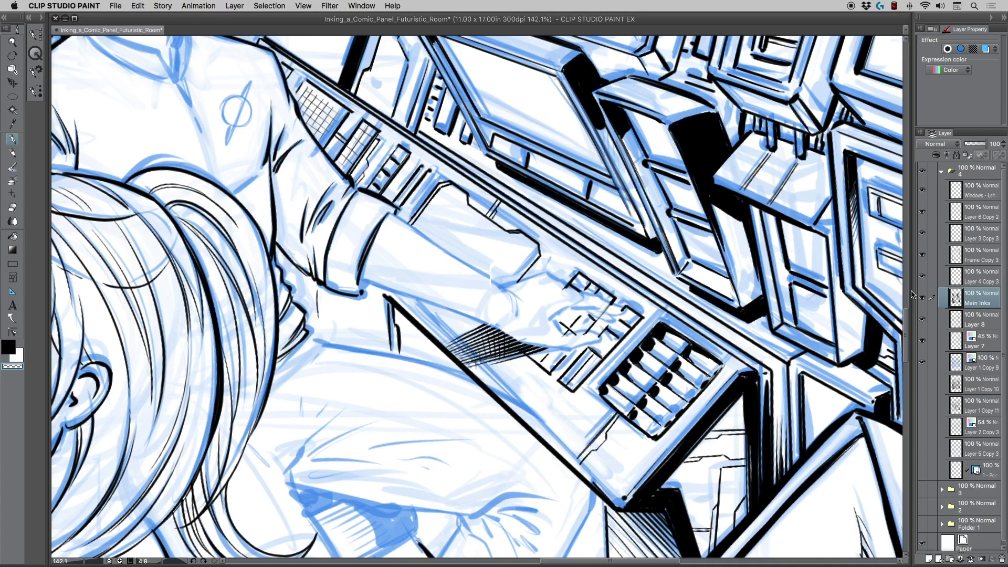
key("super+z")
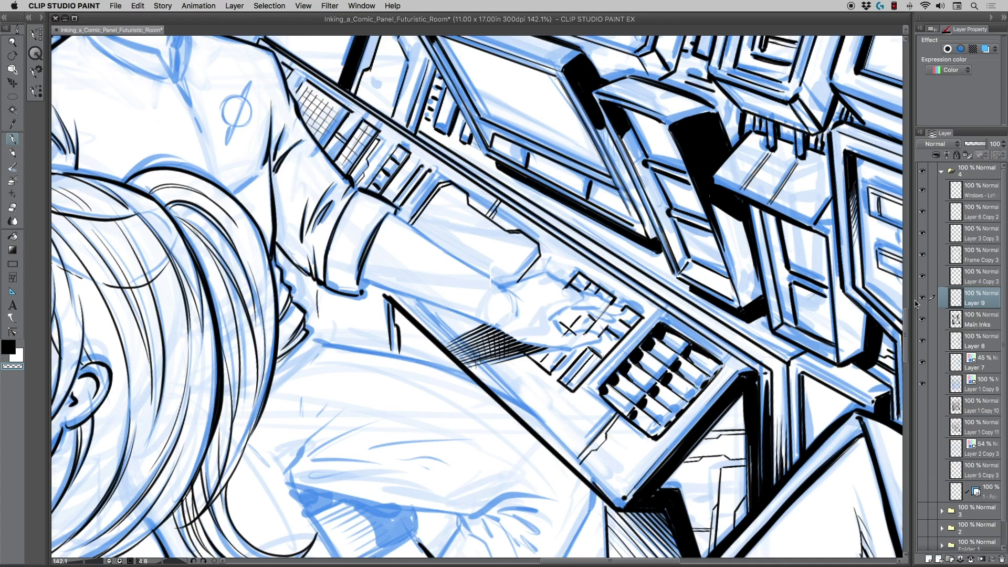
left_click(922, 298)
left_click(922, 297)
Ink both contours of the man's bare forearm from the cuff down to the wrist in black
left_click(15, 343)
key("r")
left_click_drag(336, 272, 473, 171)
key("p")
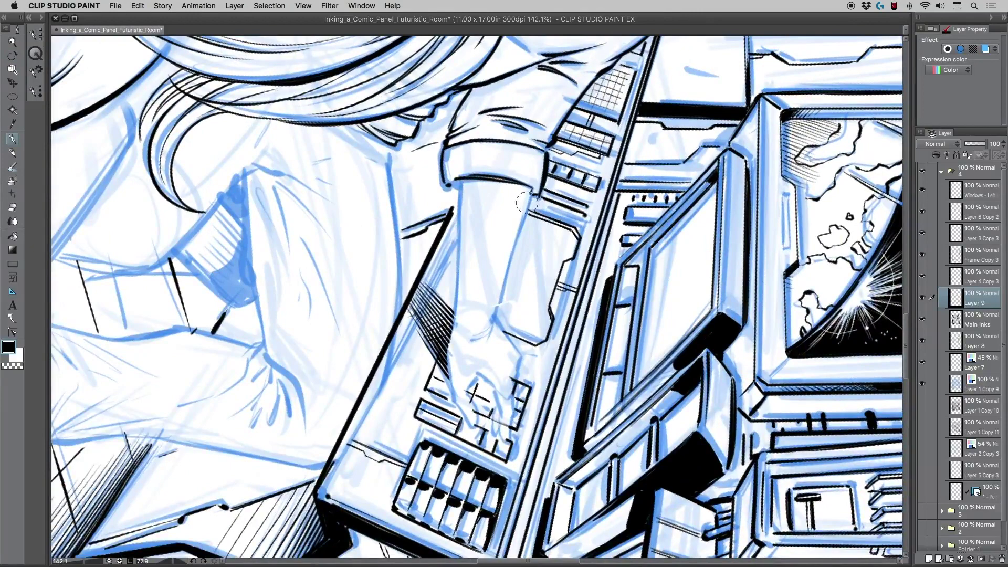
left_click_drag(532, 188, 499, 292)
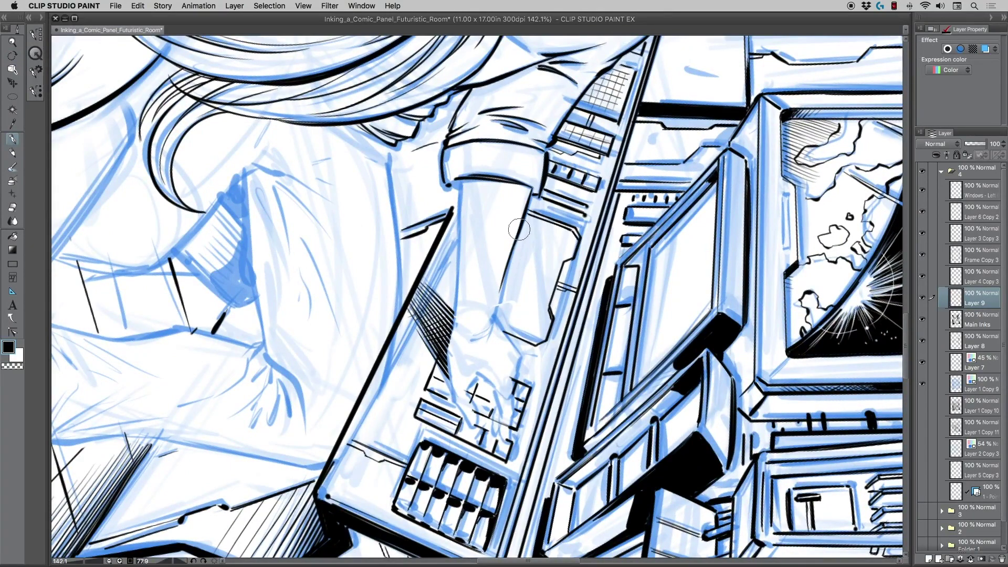
left_click_drag(519, 230, 494, 311)
left_click_drag(513, 252, 494, 321)
left_click_drag(461, 181, 450, 382)
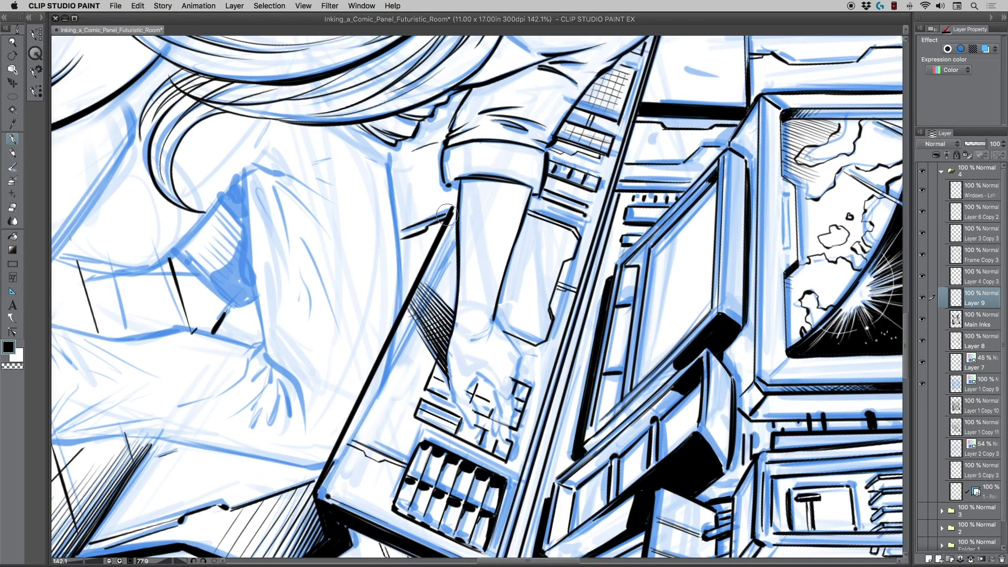
left_click_drag(452, 335, 447, 362)
Ink the man's hand and fingers resting on the console buttons, redoing a finger stroke and adding the wrist crease
mouse_move(494, 317)
left_mouse_down()
mouse_move(520, 356)
mouse_move(508, 441)
left_mouse_up()
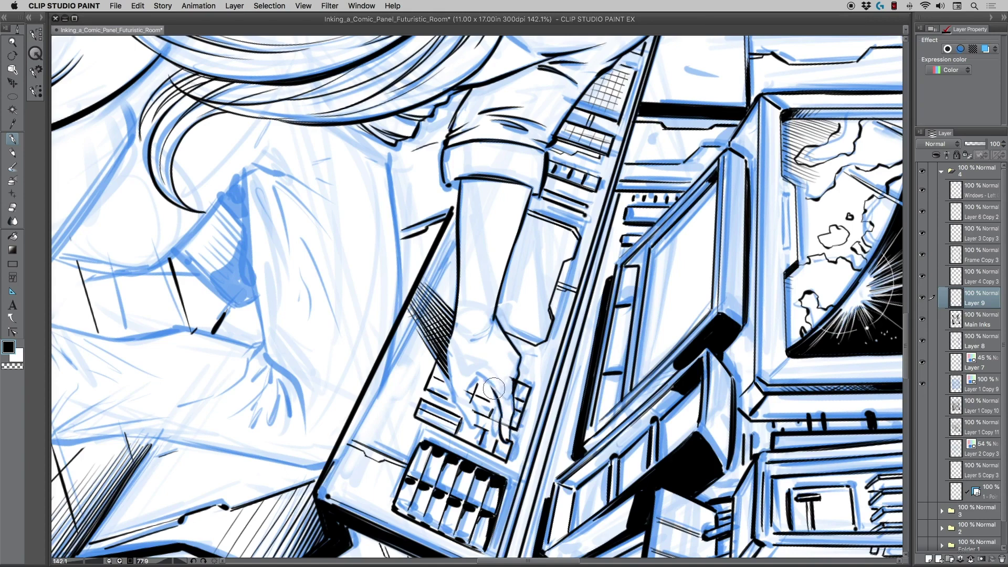
key("super+z")
mouse_move(469, 401)
left_mouse_down()
mouse_move(470, 428)
mouse_move(448, 377)
mouse_move(452, 331)
mouse_move(449, 356)
mouse_move(455, 322)
left_mouse_up()
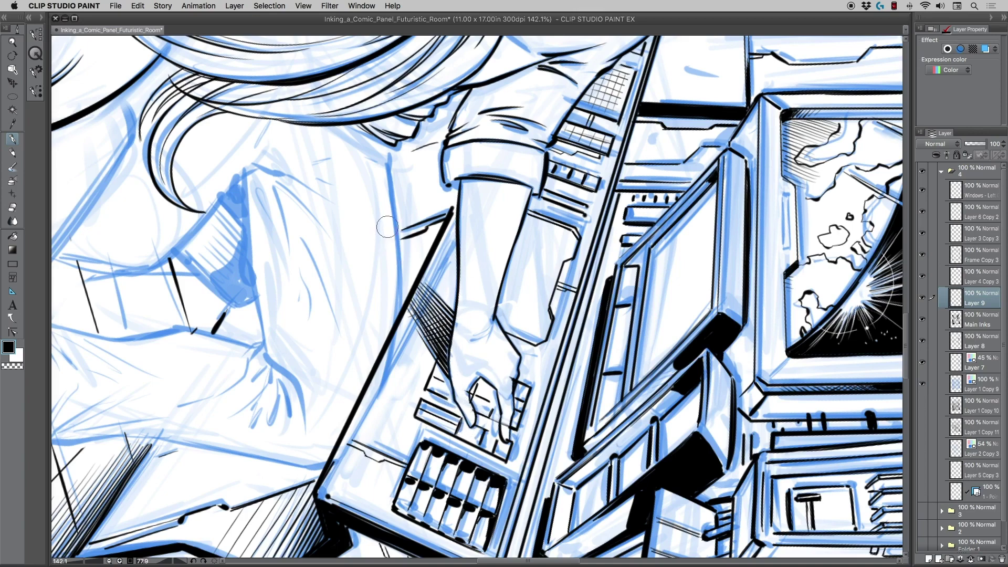
left_click_drag(370, 327, 424, 168)
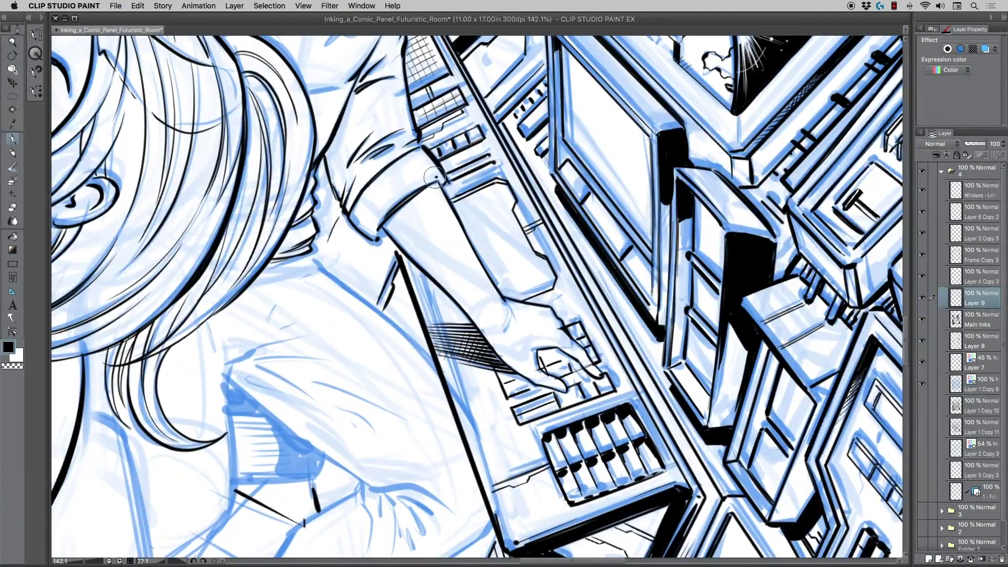
left_click(507, 293)
left_click_drag(389, 262, 480, 373)
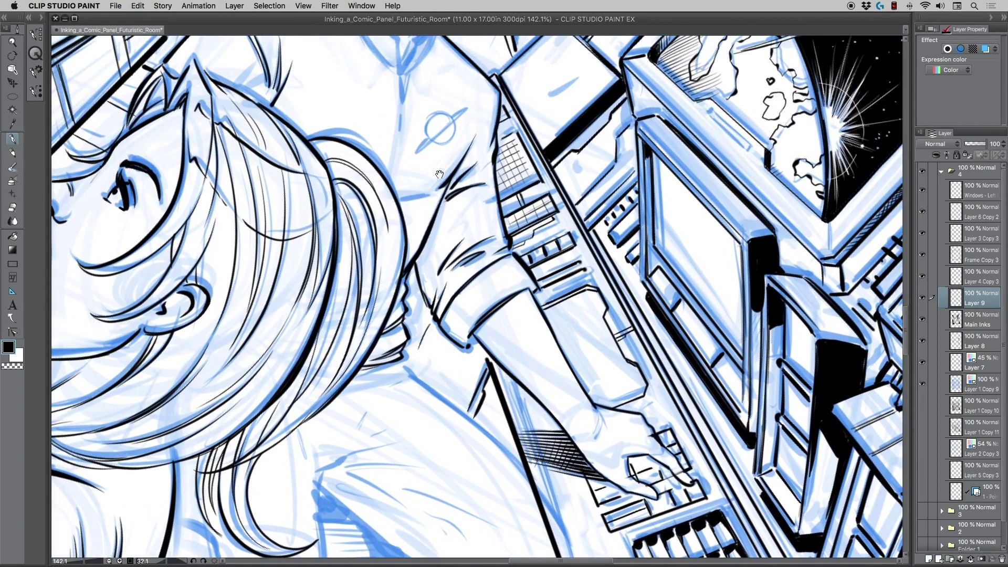
mouse_move(424, 265)
left_mouse_down()
mouse_move(464, 314)
mouse_move(385, 255)
mouse_move(362, 214)
left_mouse_up()
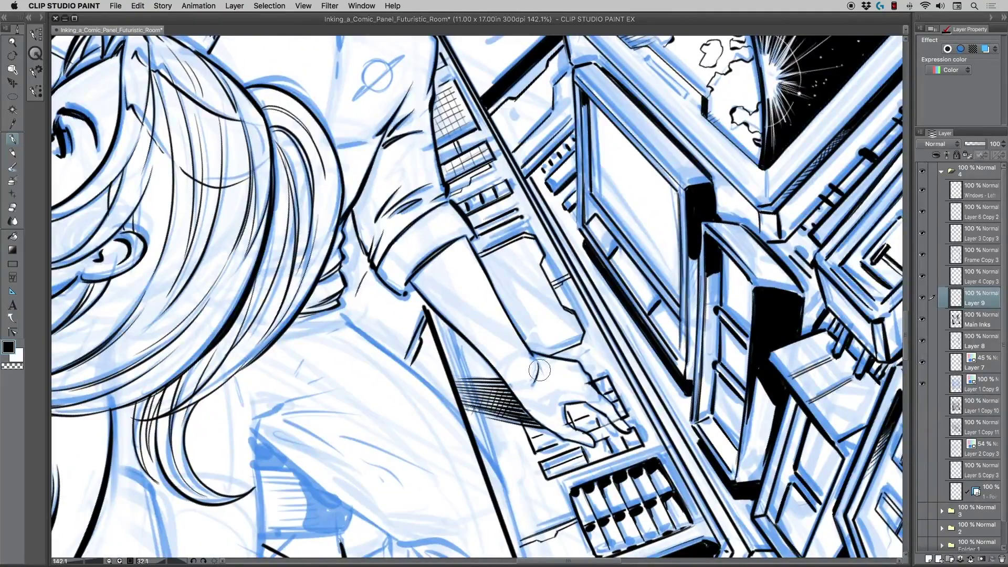
left_click_drag(430, 393, 453, 379)
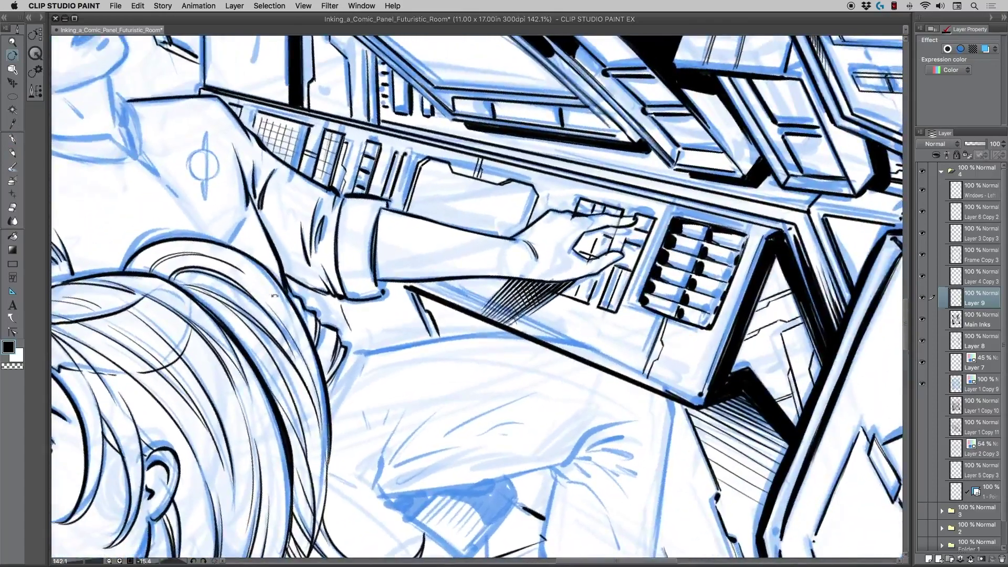
Ink the small crease at the man's hip and the long upper contour of his thigh to the console edge, redoing the stroke
mouse_move(274, 296)
left_mouse_down()
mouse_move(254, 222)
mouse_move(277, 273)
mouse_move(295, 158)
left_mouse_up()
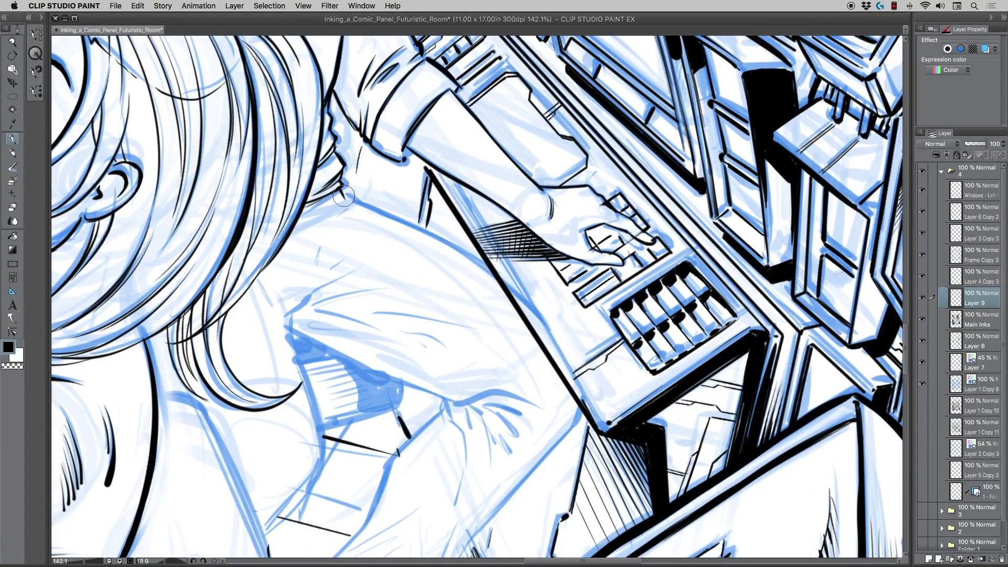
mouse_move(340, 190)
left_mouse_down()
mouse_move(347, 200)
mouse_move(321, 232)
left_mouse_up()
key("r")
left_click_drag(256, 244, 441, 96)
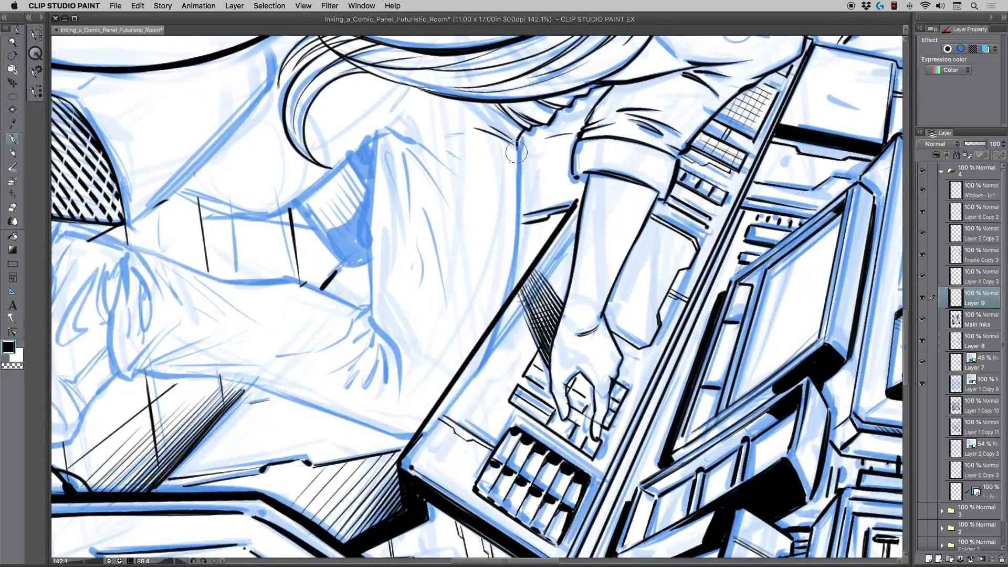
left_click_drag(518, 136, 487, 324)
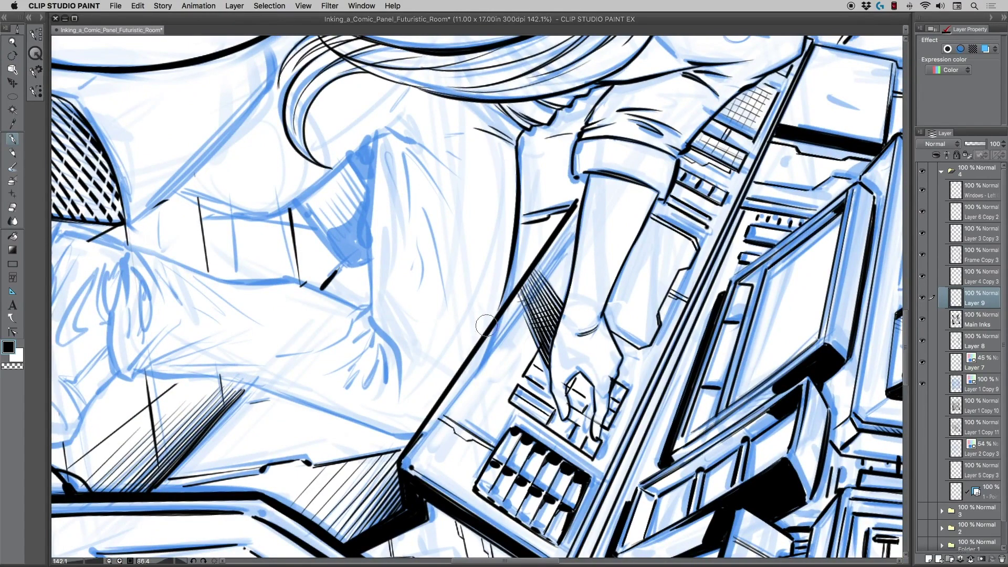
key("super+z")
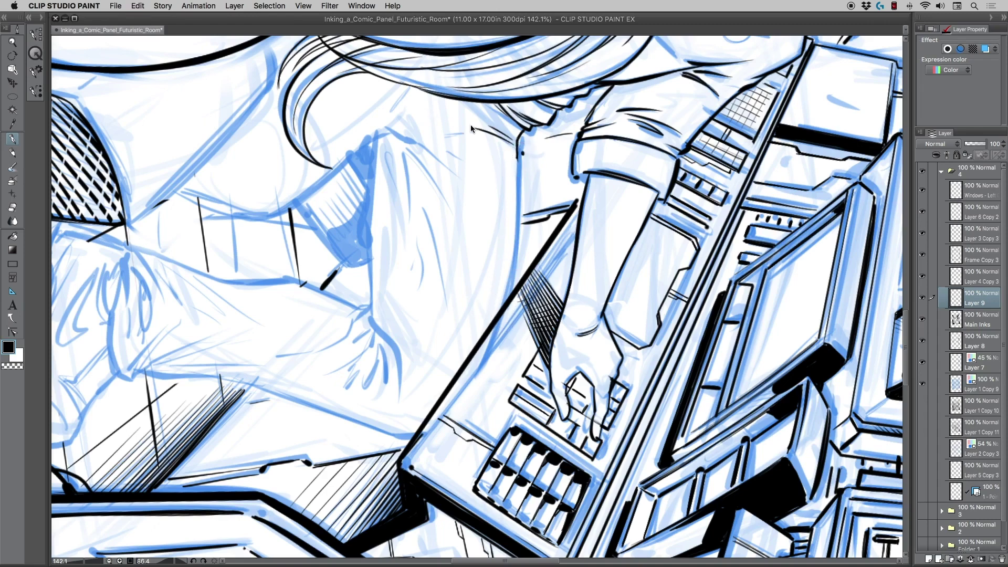
key("super+z")
left_click_drag(521, 137, 502, 320)
key("super+z")
left_click_drag(523, 139, 500, 315)
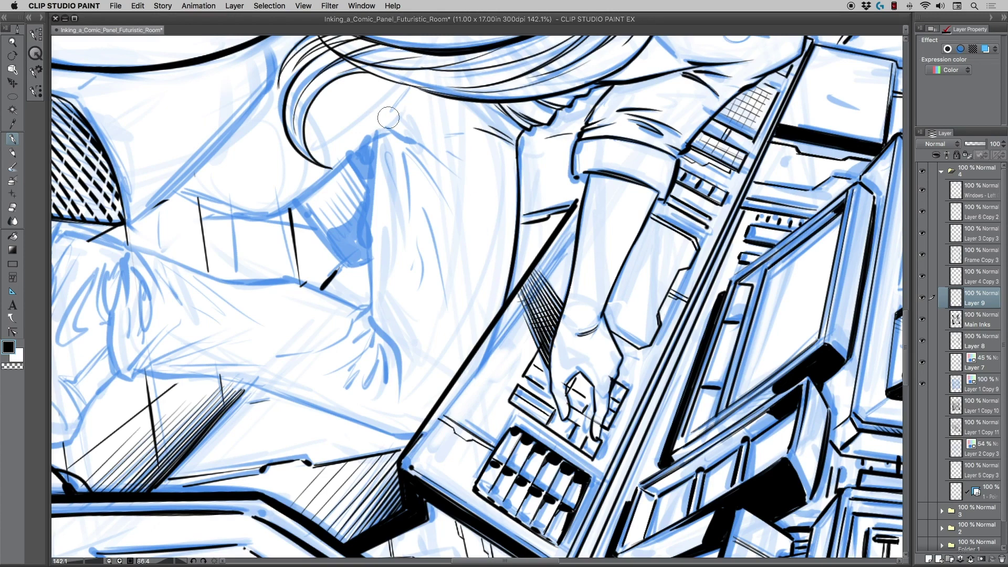
Ink the front contour of the man's lower leg from the knee at the console corner down to the trouser cuff
key("r")
left_click_drag(319, 220, 460, 416)
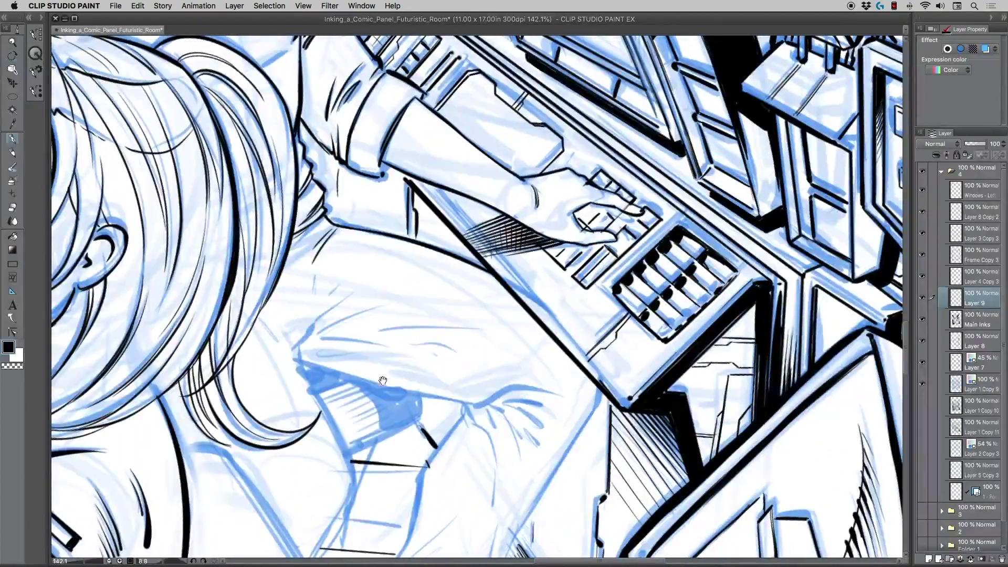
left_click_drag(417, 378, 519, 234)
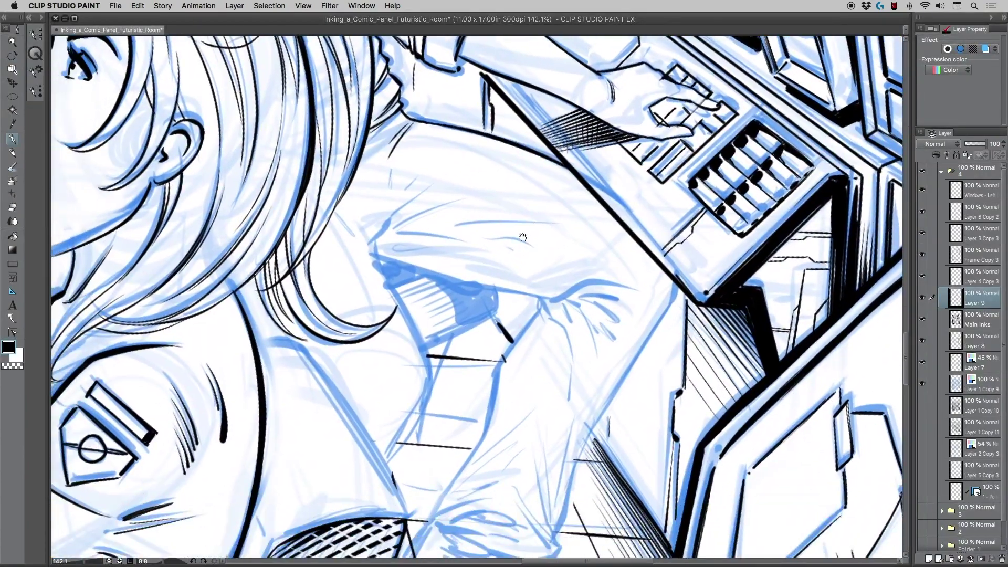
mouse_move(547, 298)
left_mouse_down()
mouse_move(580, 284)
mouse_move(619, 286)
left_mouse_up()
key("super+z")
left_click_drag(565, 258, 570, 162)
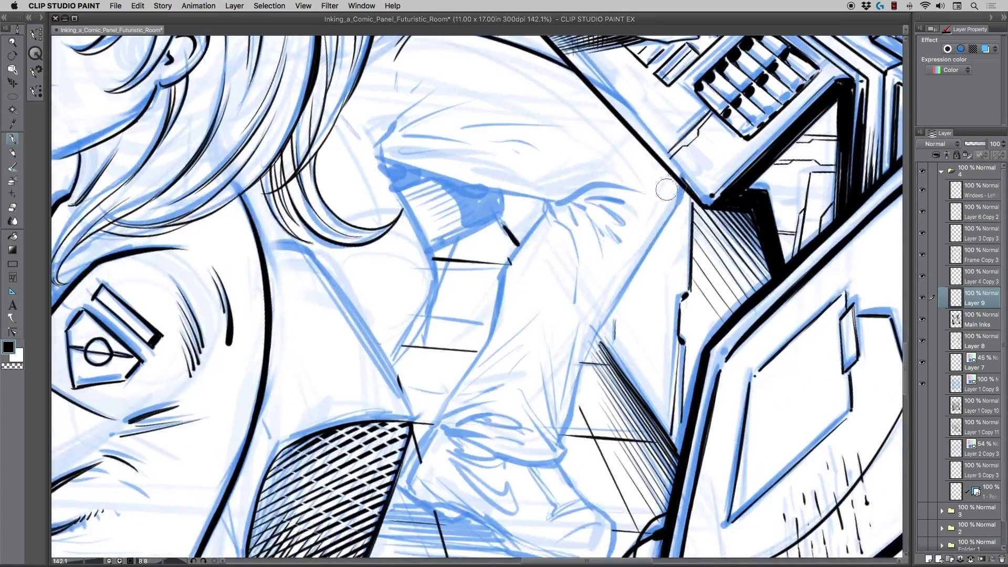
mouse_move(676, 210)
left_mouse_down()
mouse_move(680, 186)
mouse_move(659, 233)
left_mouse_up()
left_click_drag(680, 199, 597, 340)
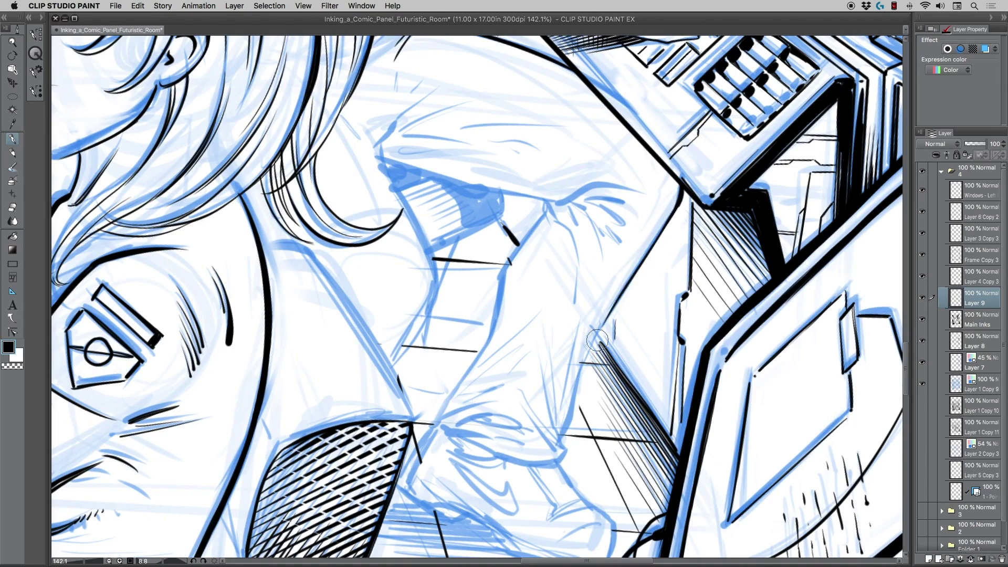
left_click_drag(680, 201, 609, 318)
left_click_drag(641, 261, 582, 366)
left_click_drag(601, 327, 565, 425)
left_click_drag(578, 366, 560, 438)
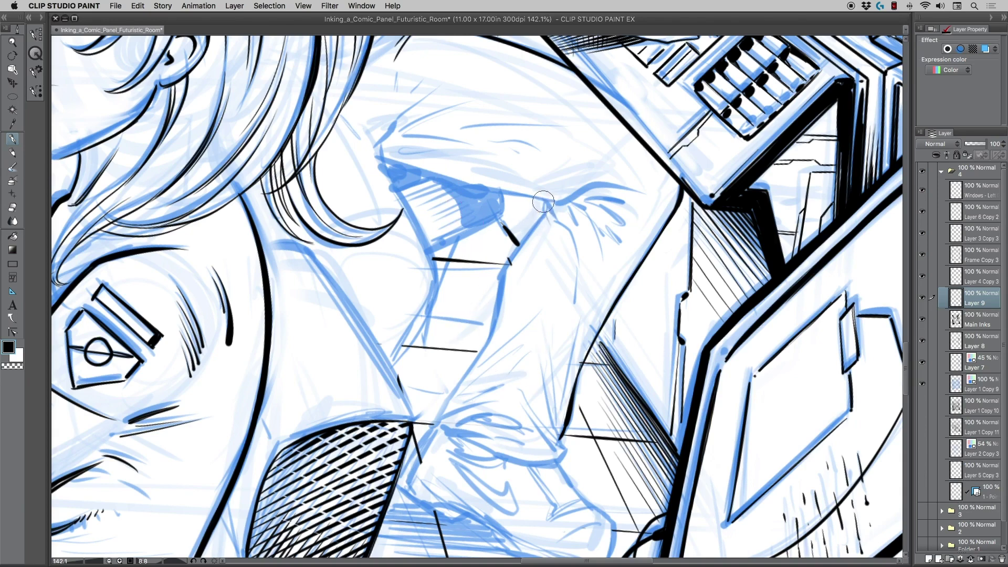
Ink the back contour of the man's lower leg from behind the knee to the cuff, plus folds at the front hem
mouse_move(543, 202)
left_mouse_down()
mouse_move(551, 240)
mouse_move(542, 212)
mouse_move(511, 256)
left_mouse_up()
mouse_move(540, 220)
left_mouse_down()
mouse_move(504, 268)
mouse_move(498, 315)
left_mouse_up()
mouse_move(505, 268)
left_mouse_down()
mouse_move(490, 323)
mouse_move(503, 275)
mouse_move(486, 330)
mouse_move(480, 326)
mouse_move(477, 345)
mouse_move(492, 326)
mouse_move(482, 350)
mouse_move(490, 334)
mouse_move(435, 422)
left_mouse_up()
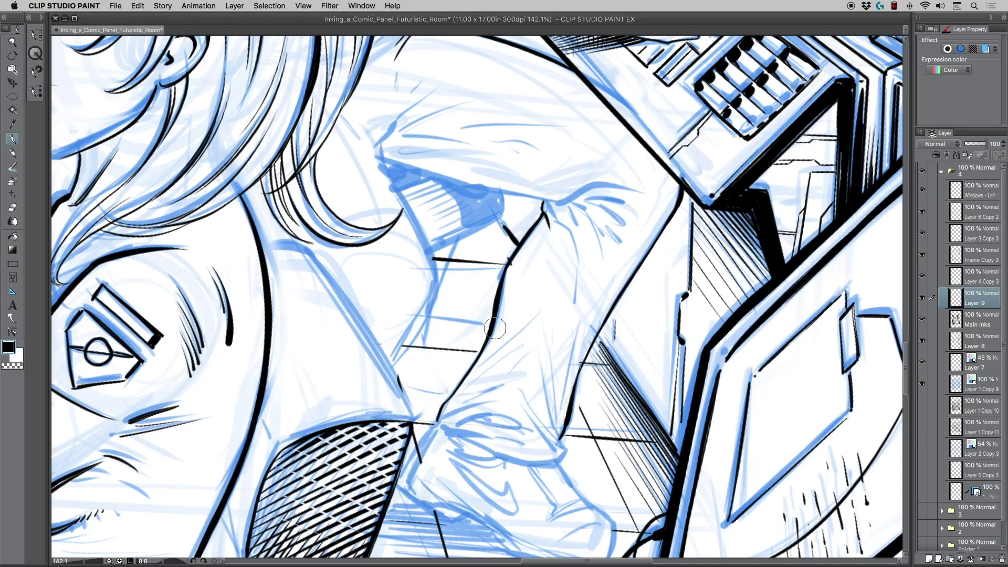
left_click_drag(555, 431, 541, 371)
mouse_move(556, 416)
left_mouse_down()
mouse_move(550, 329)
mouse_move(571, 329)
left_mouse_up()
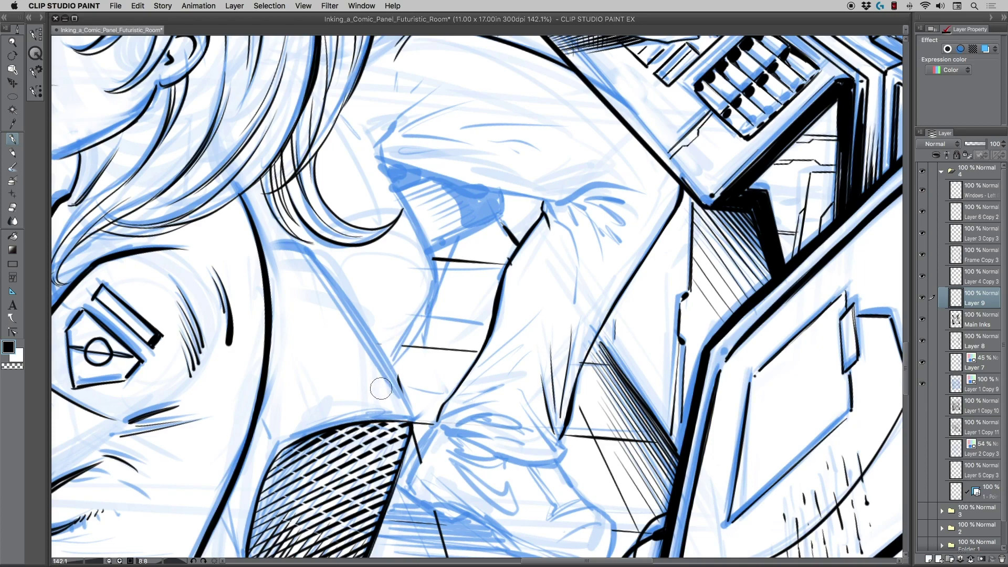
Ink the trouser cuff's lower edge and the dark folds just above it
key("r")
left_click_drag(349, 372, 516, 457)
key("p")
mouse_move(640, 273)
left_mouse_down()
mouse_move(654, 290)
mouse_move(628, 344)
left_mouse_up()
mouse_move(651, 312)
left_mouse_down()
mouse_move(610, 356)
mouse_move(630, 337)
mouse_move(622, 324)
mouse_move(580, 380)
mouse_move(616, 333)
mouse_move(584, 376)
left_mouse_up()
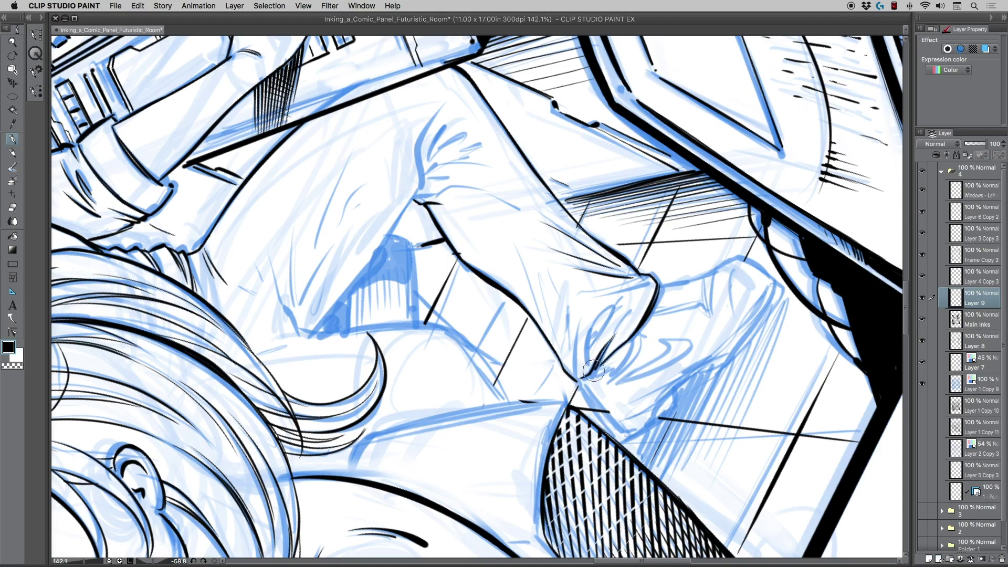
mouse_move(619, 303)
left_mouse_down()
mouse_move(588, 346)
mouse_move(589, 339)
mouse_move(588, 359)
mouse_move(609, 319)
left_mouse_up()
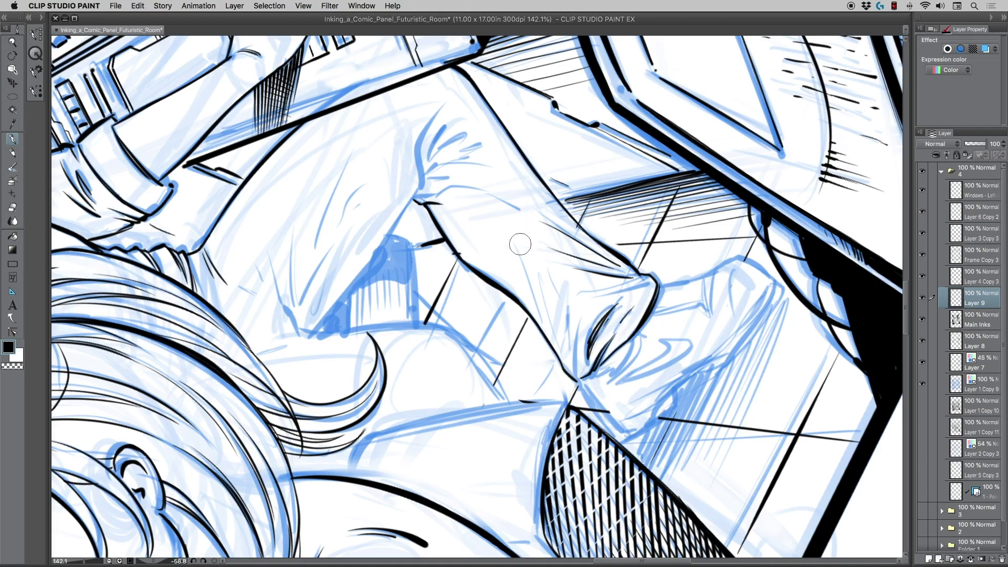
left_click_drag(637, 278, 577, 298)
Ink the thin diagonal fabric folds fanning up the lower leg from the back of the cuff
key("shift+space")
left_click_drag(430, 284, 445, 184)
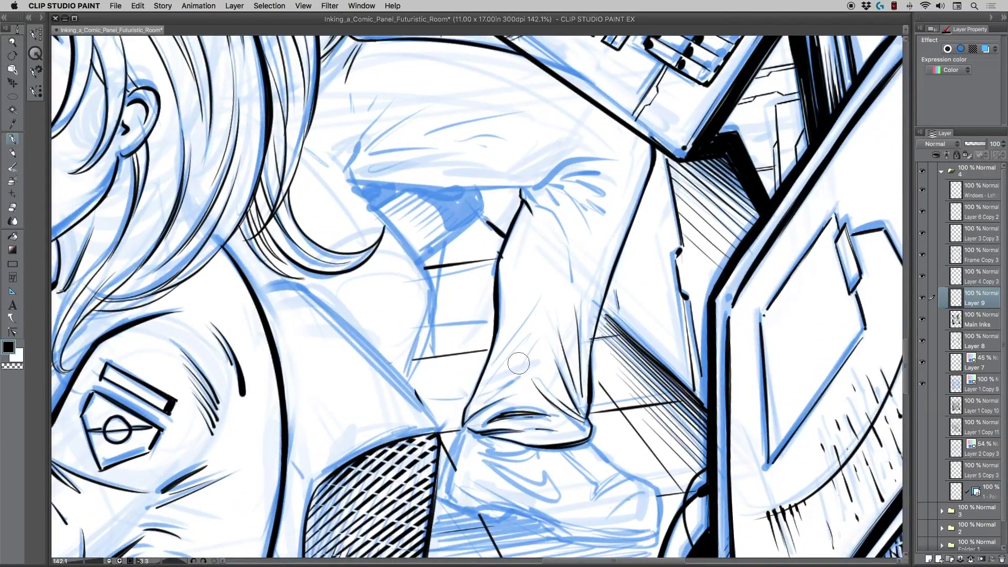
left_click_drag(520, 359, 478, 399)
left_click_drag(539, 338, 473, 406)
left_click_drag(544, 298, 504, 350)
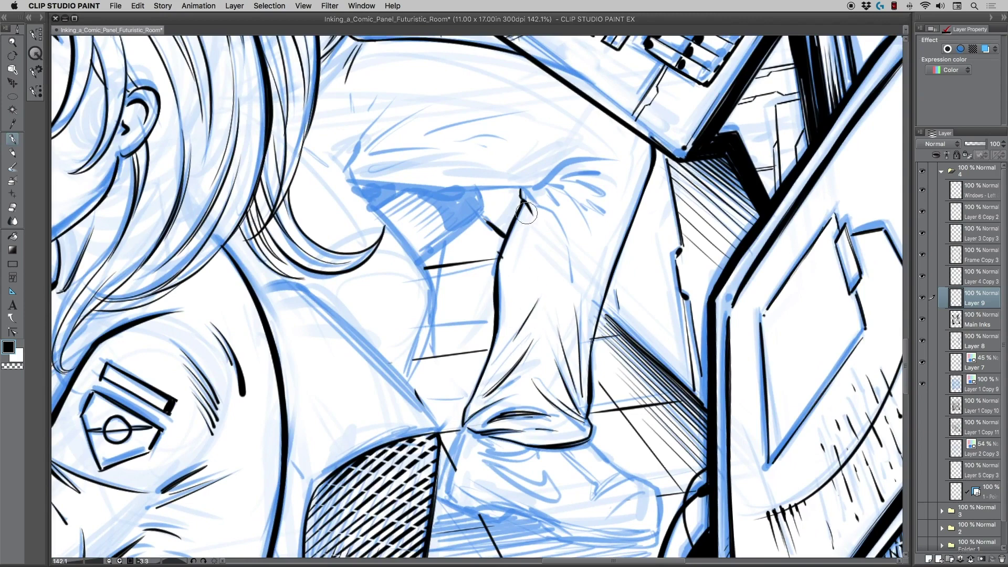
Ink the rounded contour of the man's other leg beside the woman's hair, redoing the long curve and continuing it down towards the chair
left_click_drag(465, 247, 454, 290)
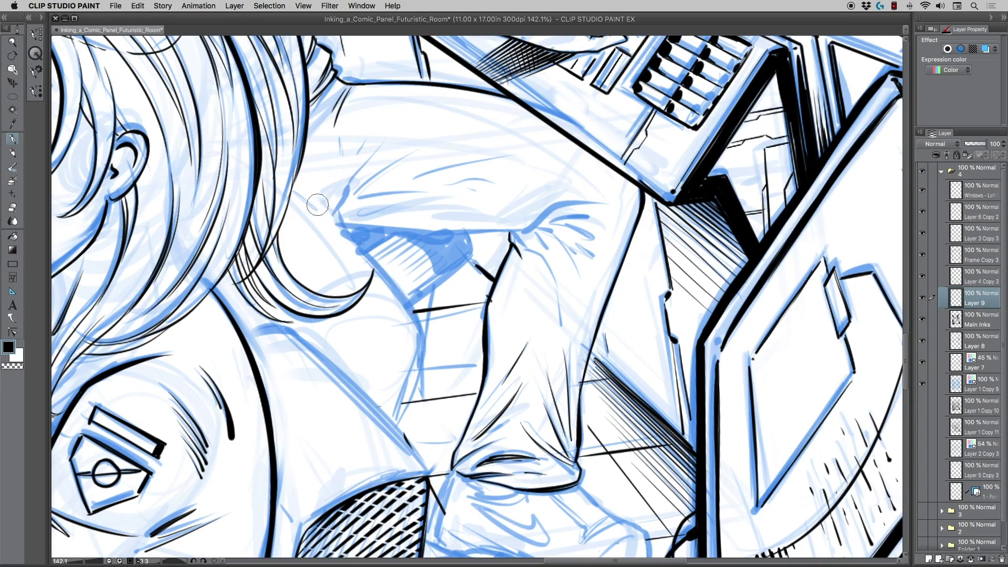
left_click_drag(315, 201, 428, 352)
key("super+z")
mouse_move(314, 200)
left_mouse_down()
mouse_move(384, 272)
mouse_move(426, 347)
left_mouse_up()
key("ctrl+z")
mouse_move(314, 200)
left_mouse_down()
mouse_move(388, 278)
mouse_move(426, 347)
left_mouse_up()
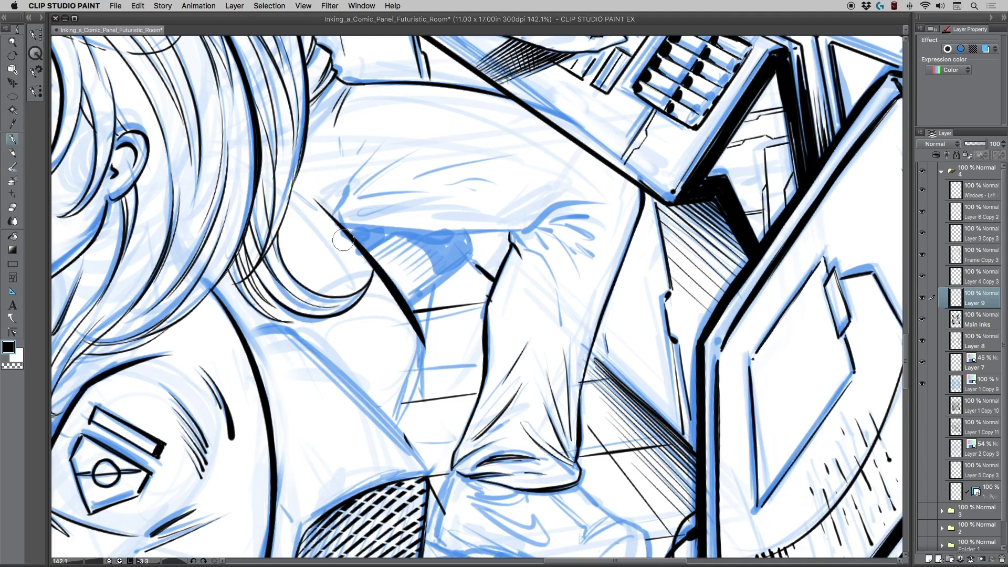
key("ctrl+z")
left_click_drag(316, 196, 426, 347)
key("ctrl+z")
mouse_move(314, 199)
left_mouse_down()
mouse_move(359, 239)
mouse_move(427, 346)
left_mouse_up()
mouse_move(415, 310)
left_mouse_down()
mouse_move(416, 361)
mouse_move(418, 328)
mouse_move(419, 361)
mouse_move(424, 346)
mouse_move(414, 387)
left_mouse_up()
left_click_drag(425, 347, 398, 420)
Ink the underside contour of the man's raised thigh and the clustered fabric folds around the knee
double_click(11, 56)
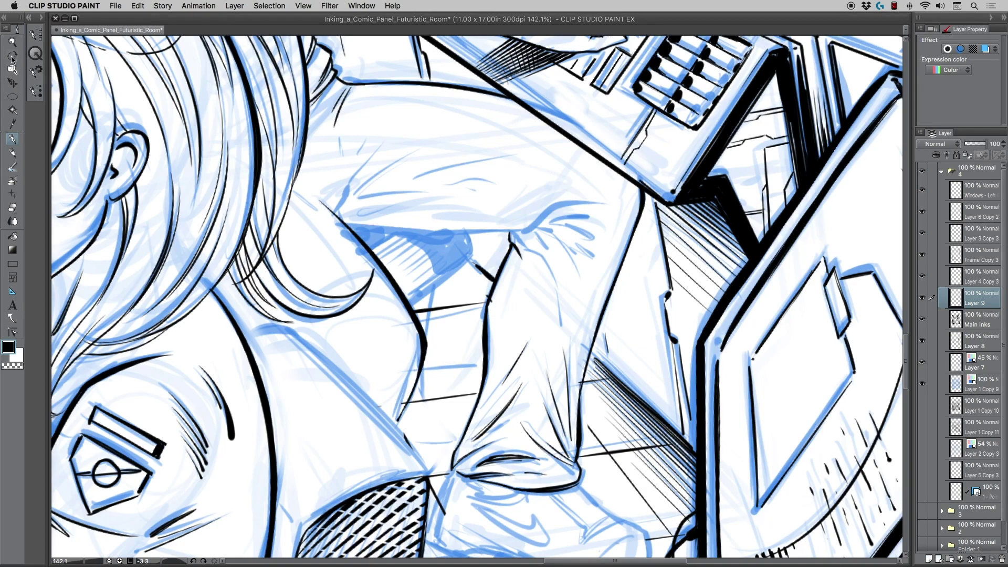
left_click(11, 43)
left_click_drag(351, 156, 420, 277)
scroll(469, 278, "up", 2)
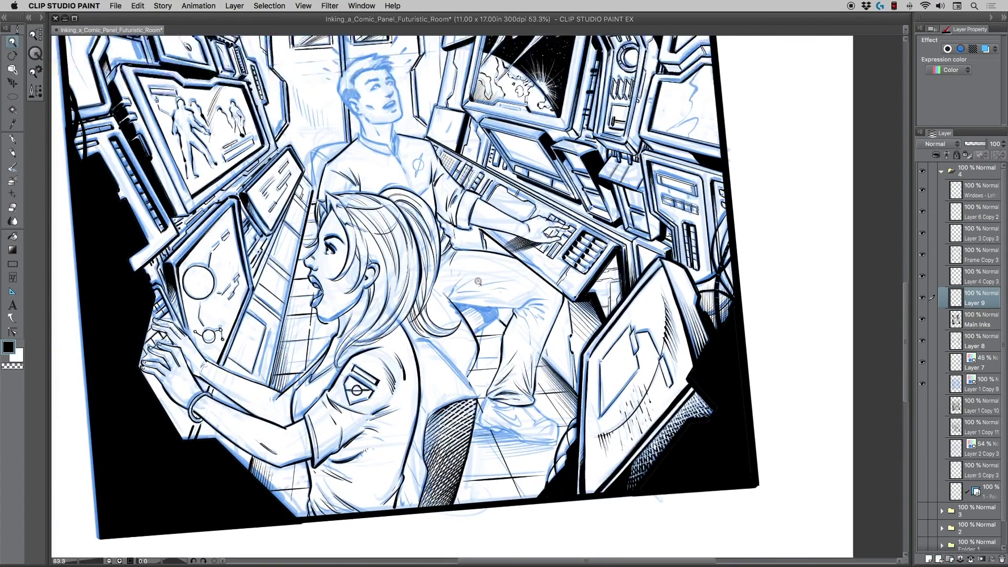
scroll(486, 298, "up", 2)
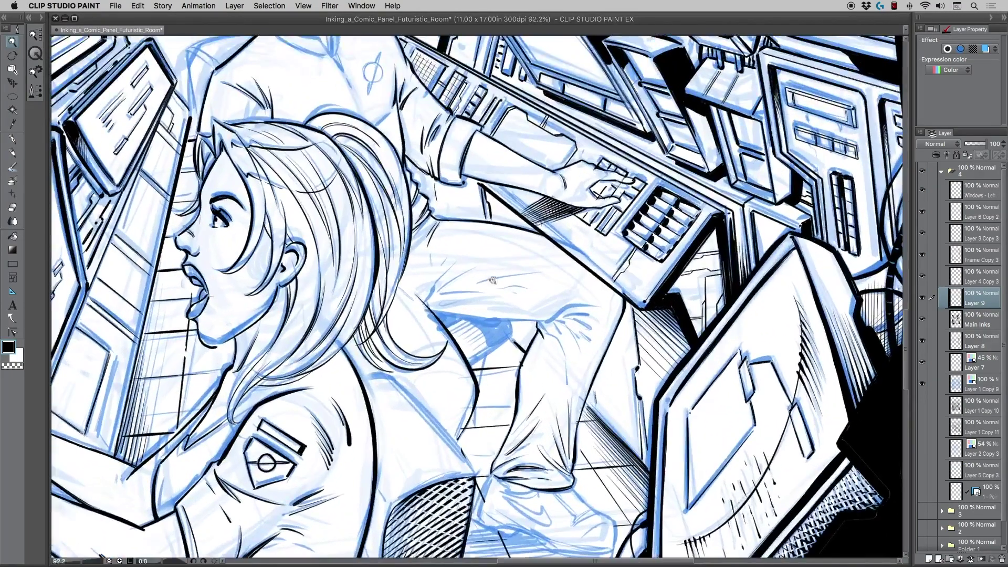
scroll(458, 316, "up", 1)
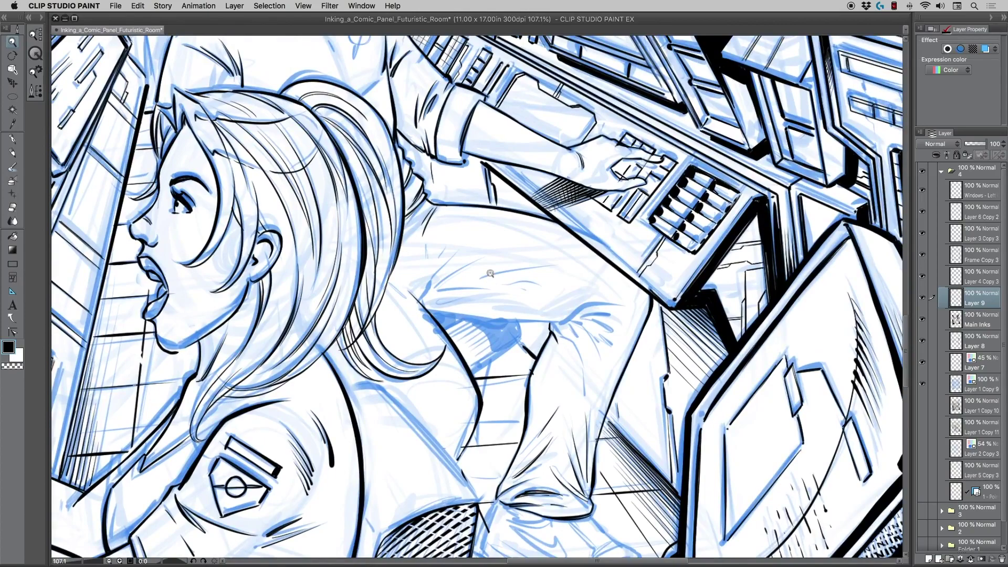
key("r")
left_click_drag(324, 334, 413, 147)
key("p")
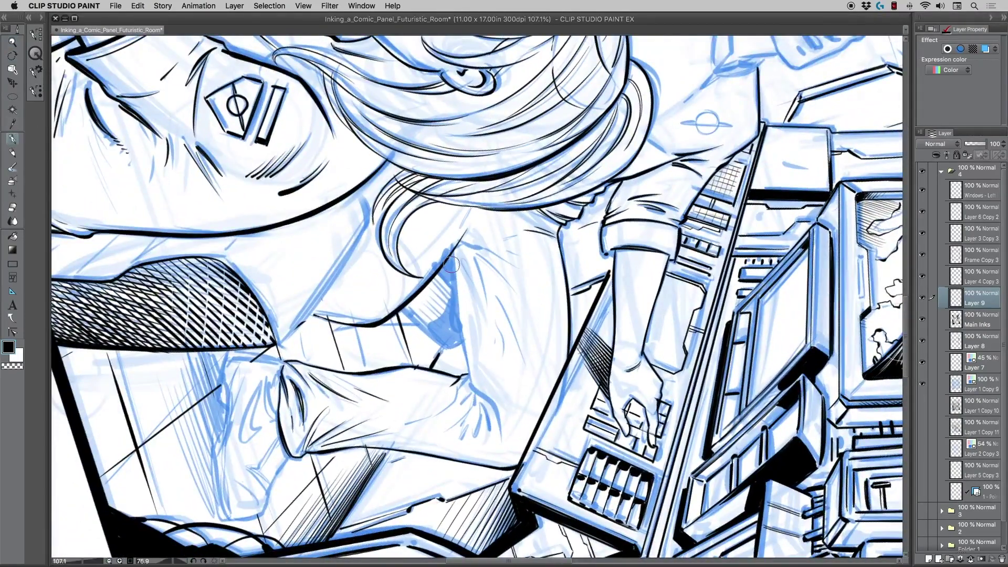
left_click_drag(453, 254, 460, 335)
mouse_move(454, 299)
left_mouse_down()
mouse_move(461, 368)
mouse_move(489, 431)
left_mouse_up()
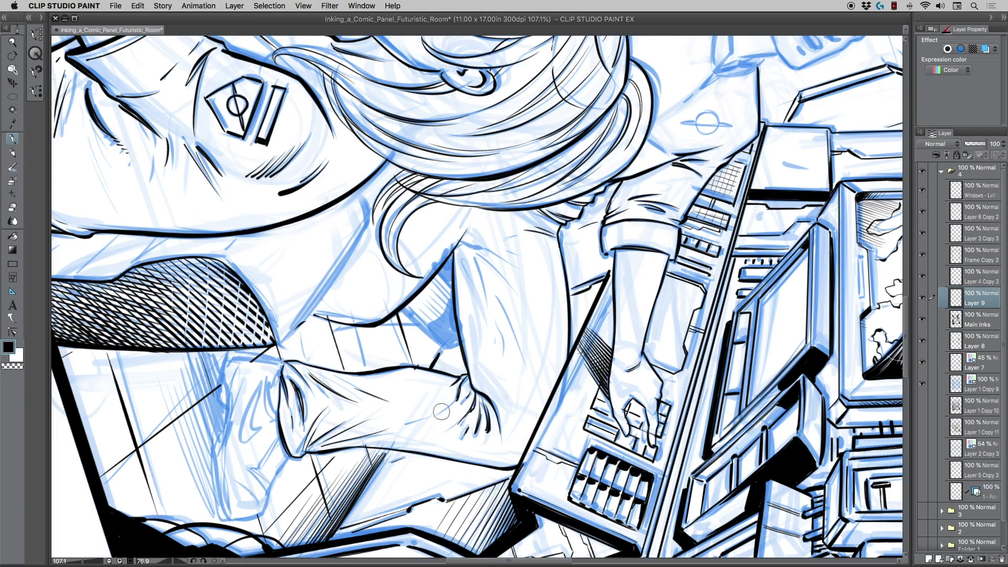
left_click_drag(451, 400, 433, 418)
Ink the fabric folds along the man's thigh near the hip and add short hatching marks on his other leg
left_click_drag(402, 255, 558, 371)
left_click_drag(418, 307, 424, 302)
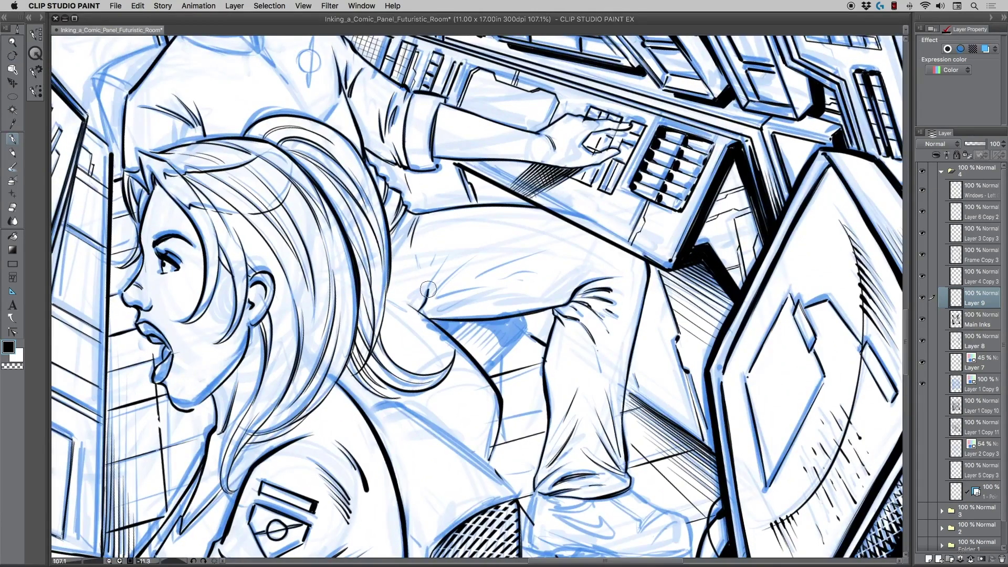
left_click_drag(445, 258, 429, 293)
mouse_move(469, 260)
left_mouse_down()
mouse_move(431, 298)
mouse_move(506, 264)
mouse_move(472, 276)
mouse_move(433, 315)
left_mouse_up()
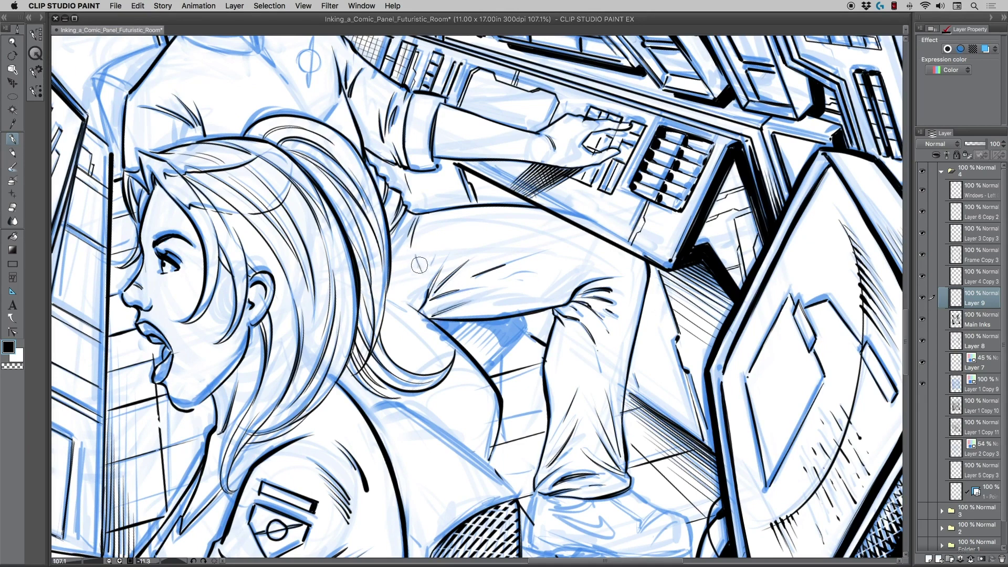
scroll(457, 291, "down", 3)
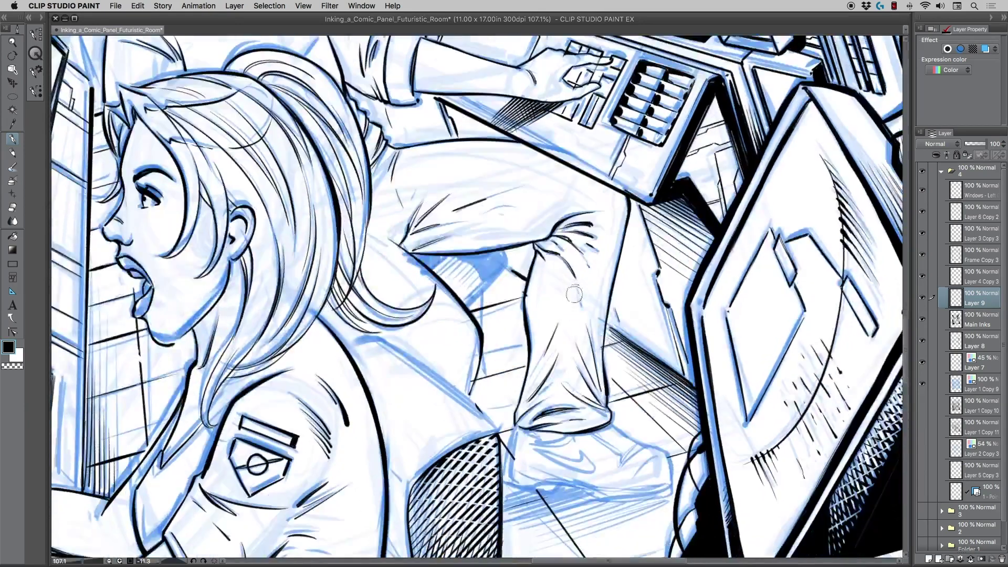
scroll(408, 294, "down", 2)
scroll(409, 294, "down", 1)
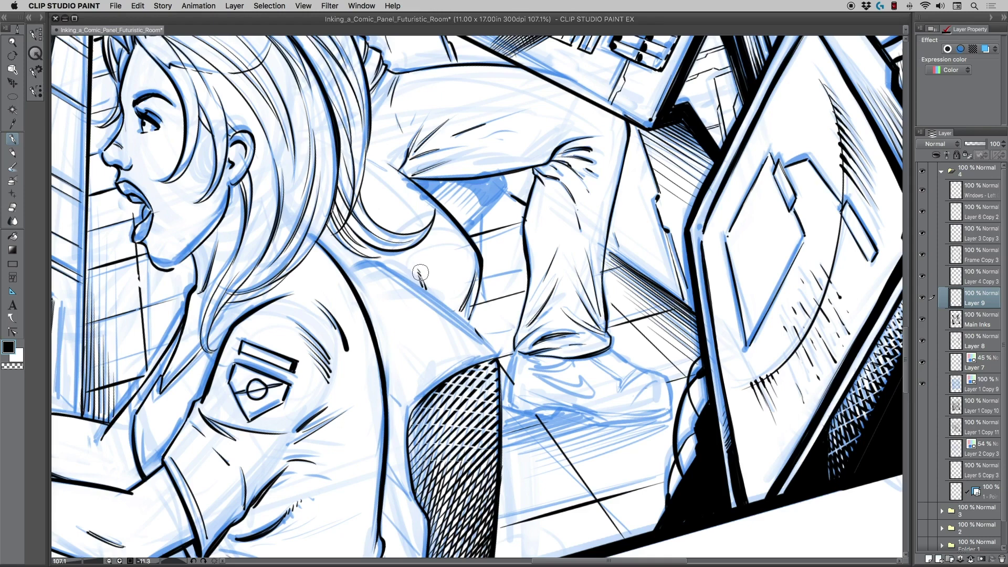
Outline the shadow shape beneath the man's thigh between his legs and fill it with solid black
mouse_move(363, 283)
left_mouse_down()
mouse_move(428, 294)
mouse_move(382, 377)
mouse_move(378, 396)
mouse_move(396, 423)
left_mouse_up()
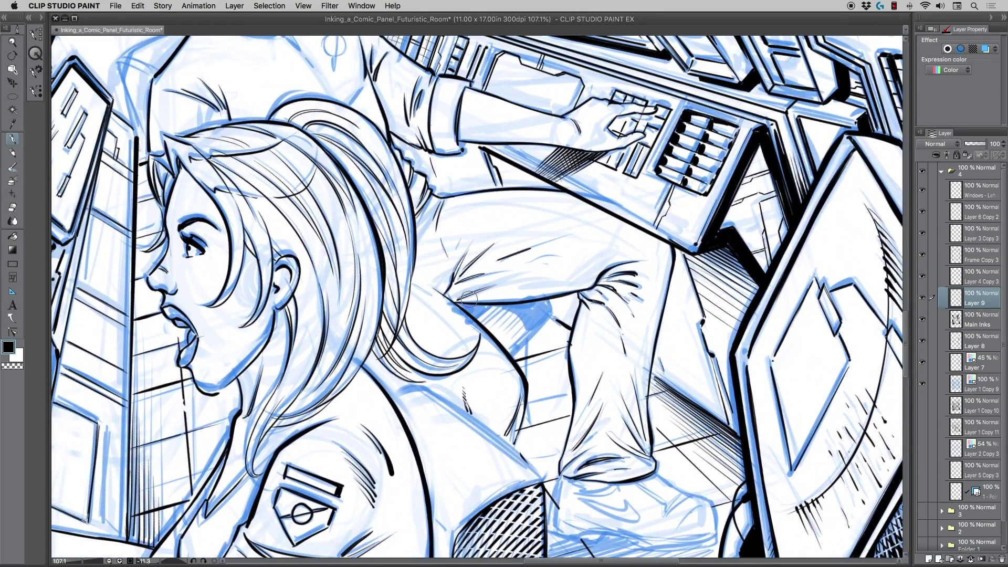
left_click_drag(492, 326, 541, 353)
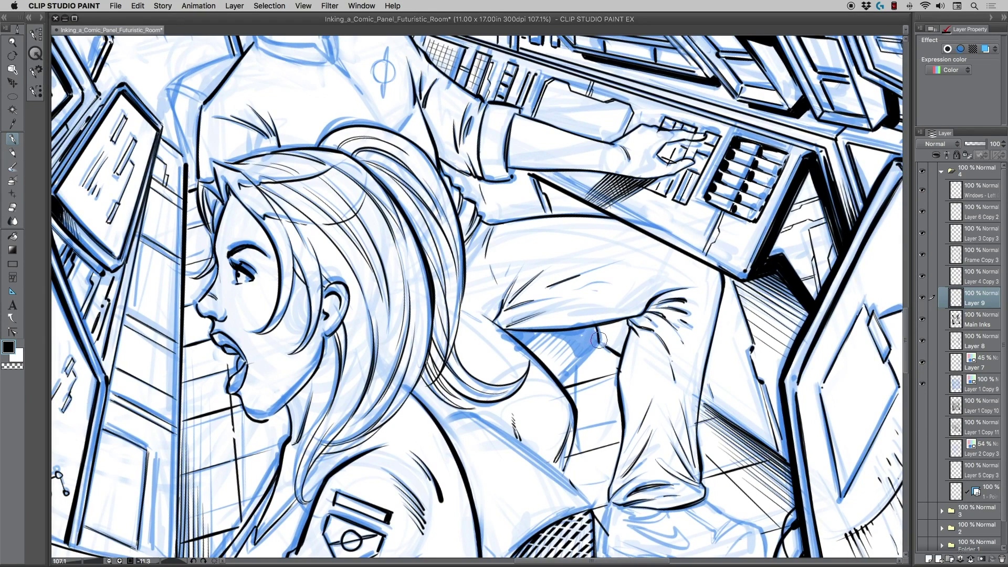
left_click_drag(599, 340, 560, 384)
mouse_move(525, 342)
left_mouse_down()
mouse_move(543, 320)
mouse_move(538, 331)
mouse_move(577, 362)
left_mouse_up()
mouse_move(524, 338)
left_mouse_down()
mouse_move(505, 331)
mouse_move(526, 337)
left_mouse_up()
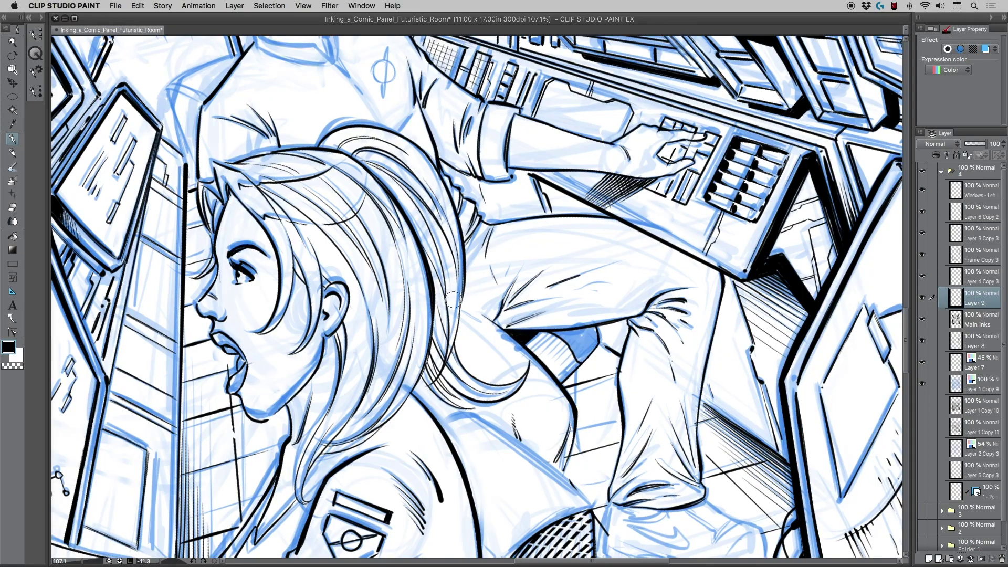
mouse_move(453, 299)
left_mouse_down()
mouse_move(485, 402)
mouse_move(487, 387)
mouse_move(506, 412)
mouse_move(478, 412)
mouse_move(497, 421)
left_mouse_up()
key("r")
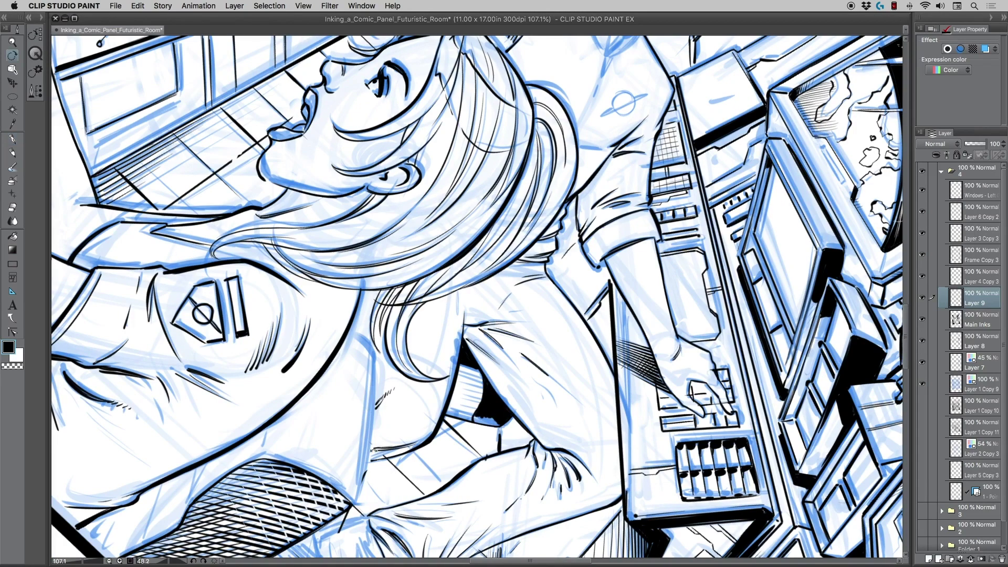
mouse_move(374, 451)
left_mouse_down()
mouse_move(559, 463)
mouse_move(587, 447)
left_mouse_up()
key("p")
left_click_drag(601, 322, 588, 336)
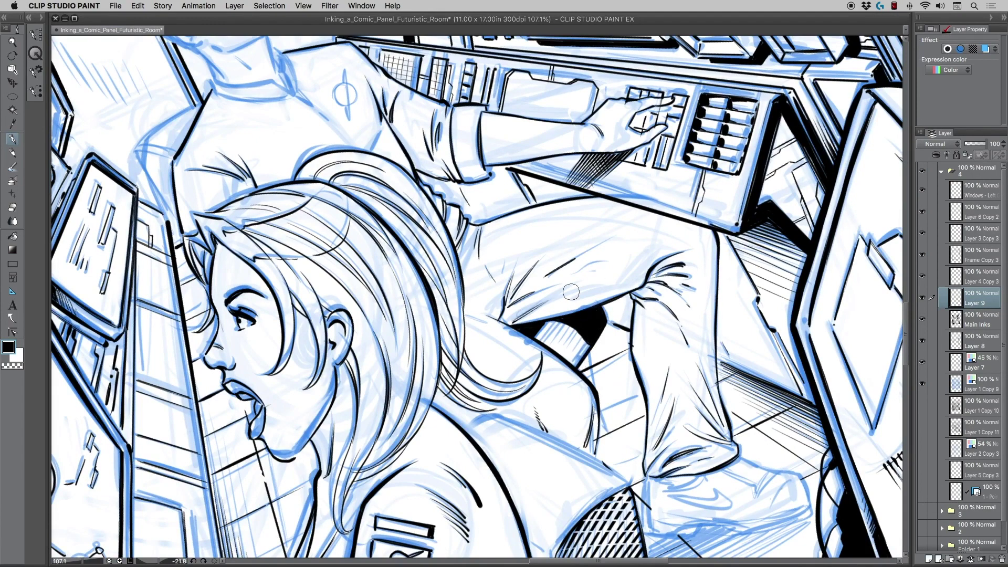
Straighten the canvas and examine the inked figures within the whole panel
double_click(12, 58)
left_click(14, 43)
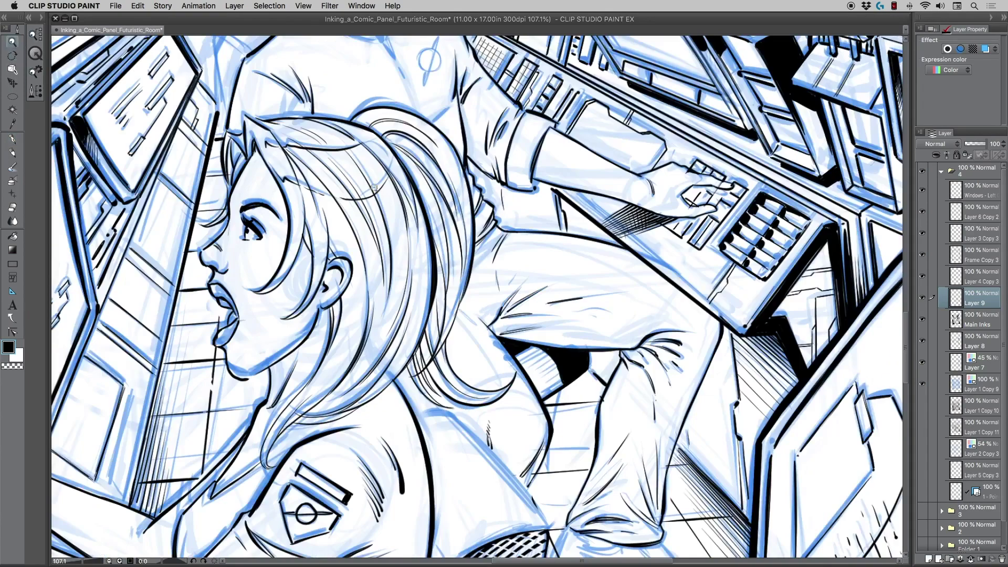
left_click_drag(379, 197, 458, 277)
scroll(459, 278, "up", 2)
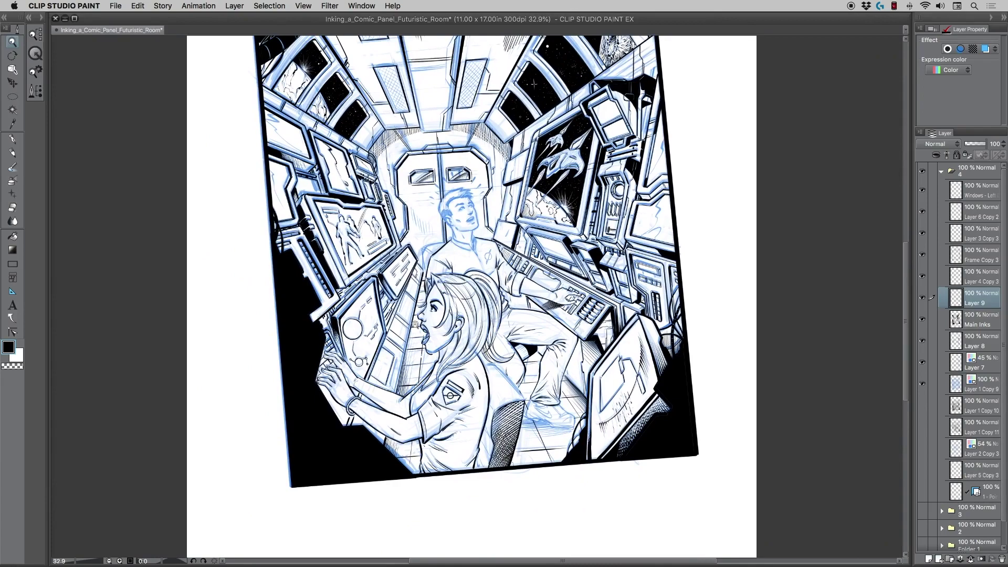
scroll(438, 435, "up", 2)
left_click(13, 139)
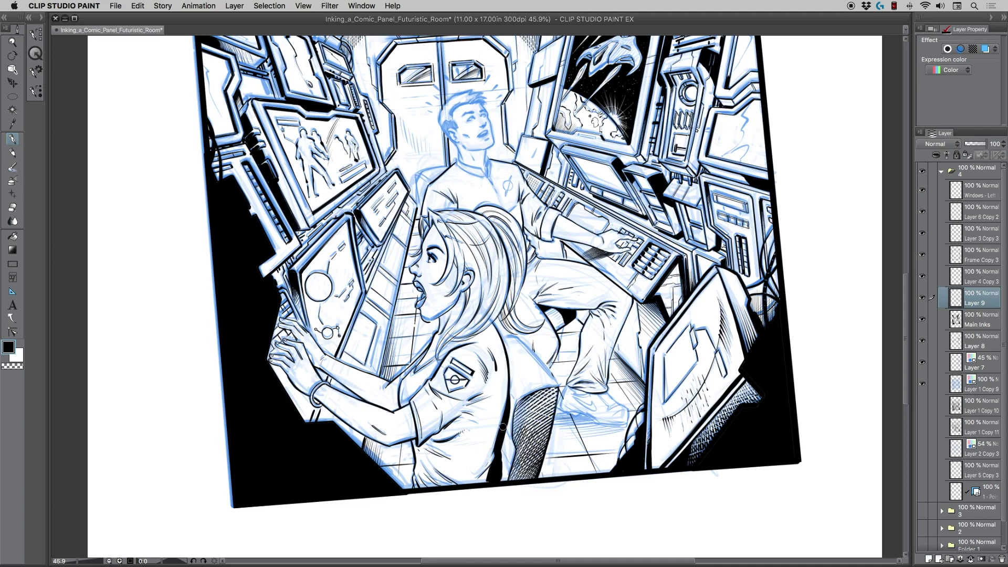
scroll(469, 315, "up", 5)
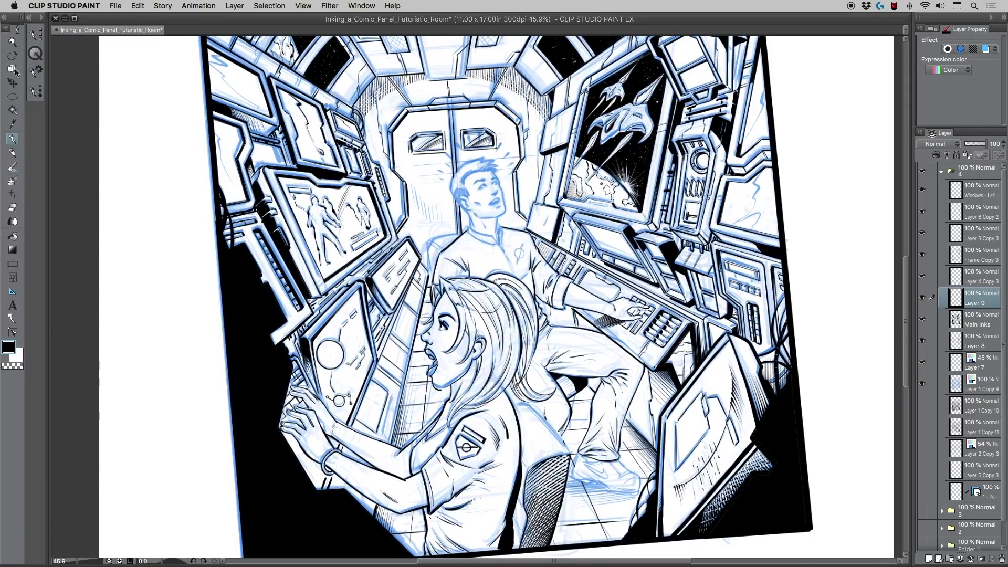
left_click(12, 57)
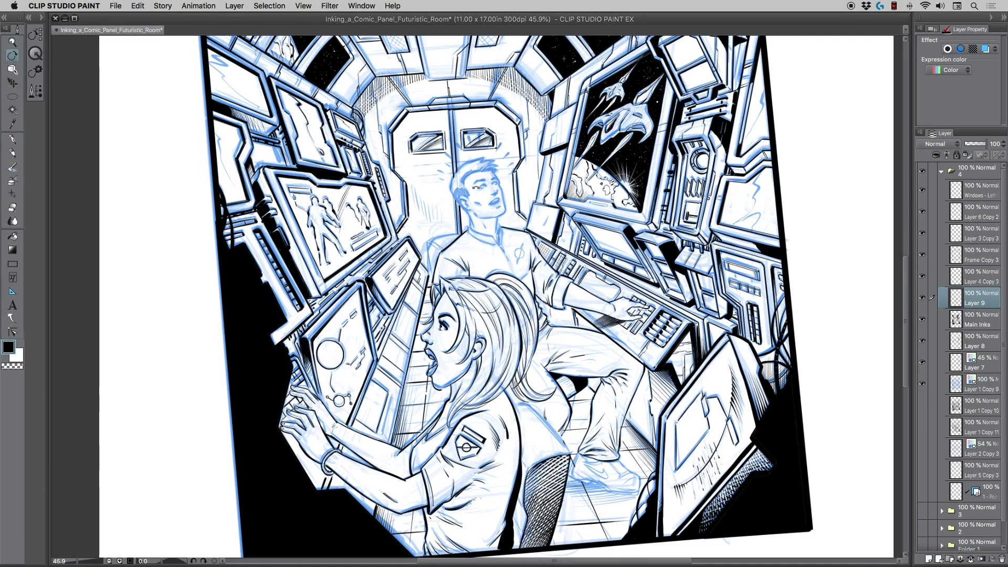